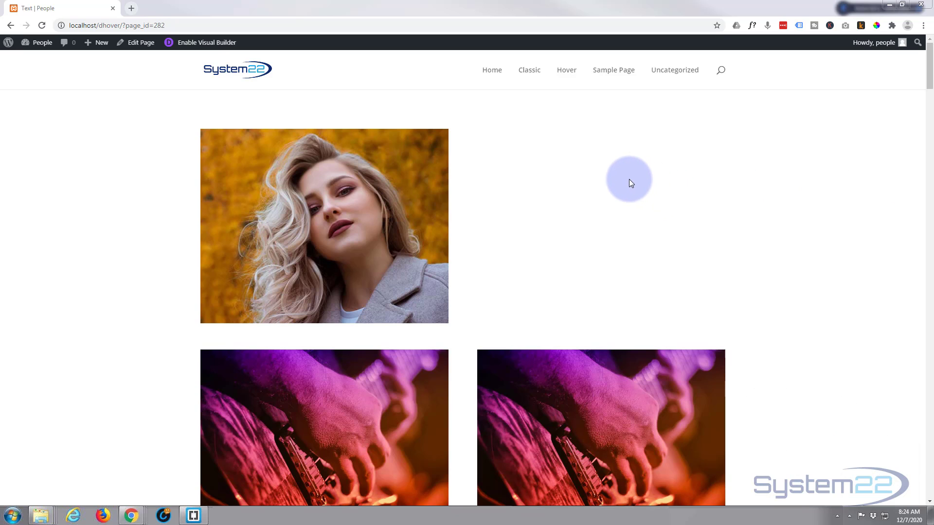
Step: Switch the People page into Divi's visual builder for editing
mouse_move(390, 207)
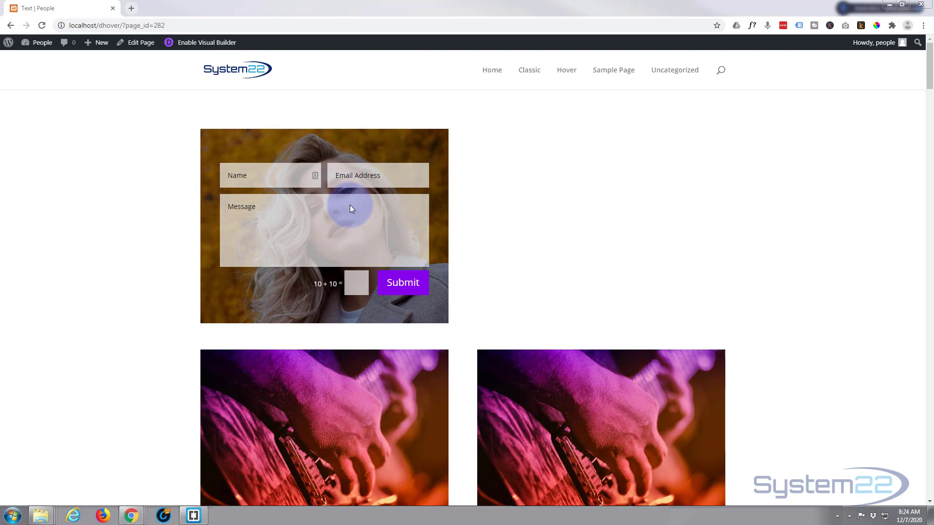
mouse_move(269, 212)
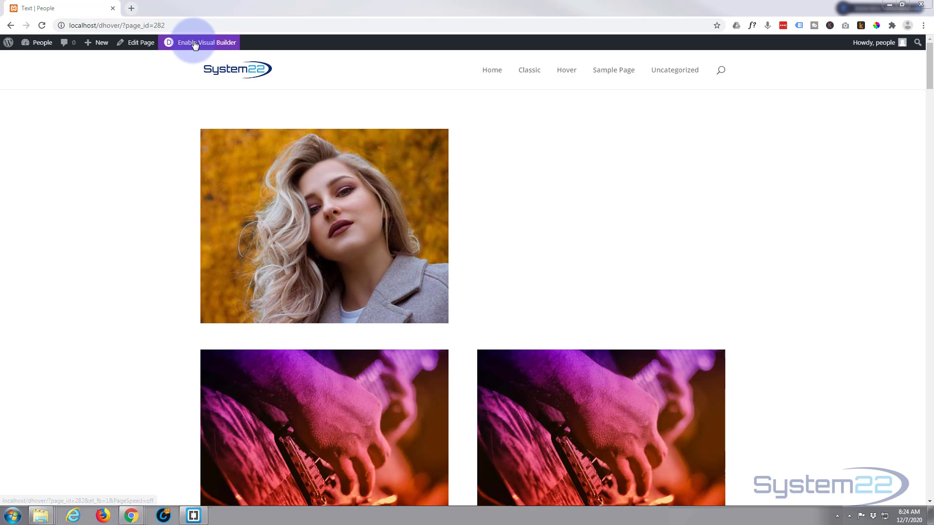
left_click(195, 44)
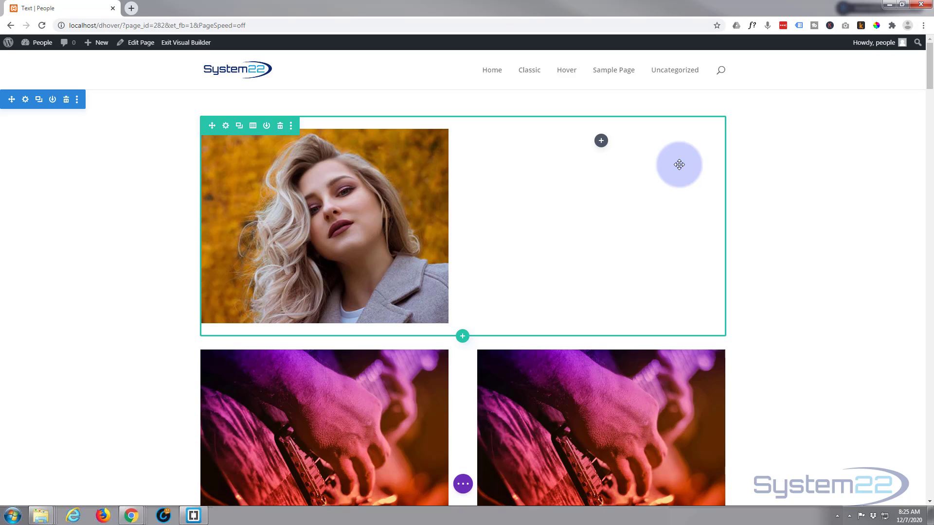
Step: Bring up the Insert Module list for the empty right column and browse the module tiles
left_click(601, 141)
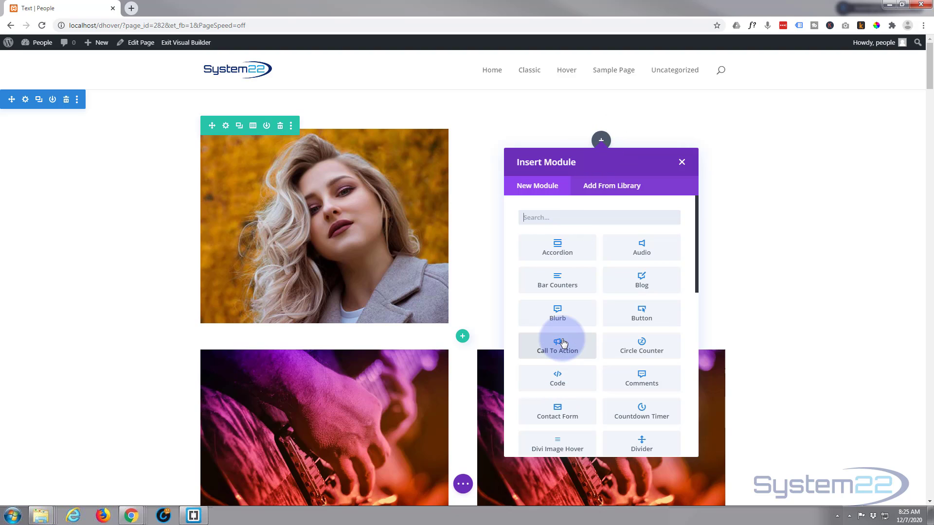
scroll(560, 347, "down", 1)
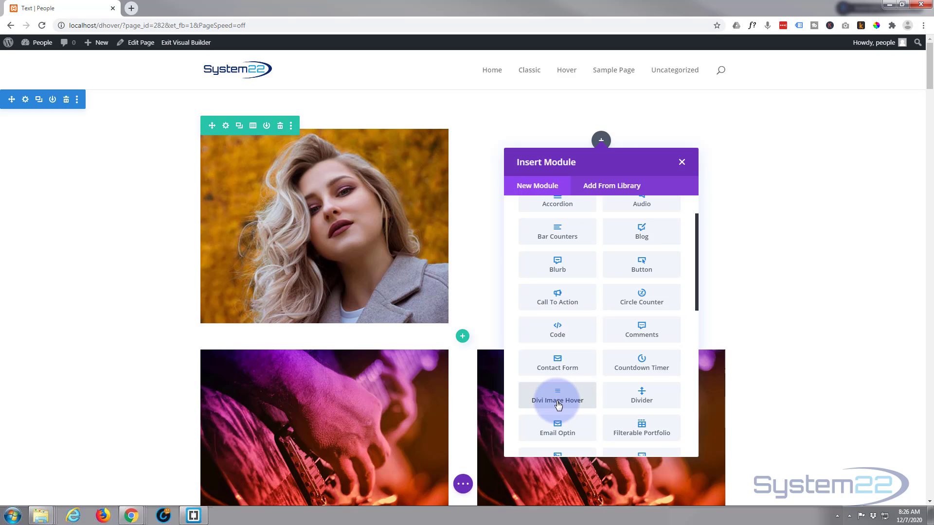
scroll(558, 405, "up", 1)
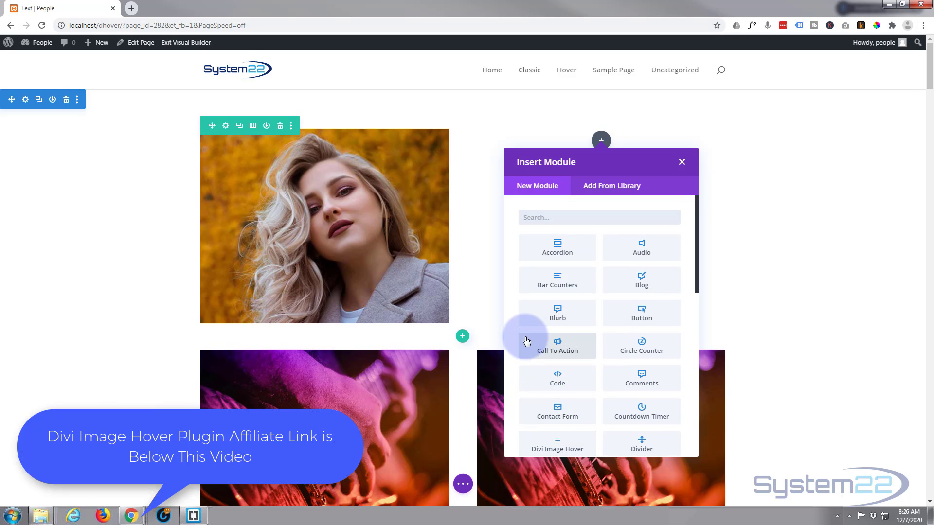
Step: Insert a Contact Form module into the right column and move its settings panel aside
left_click(562, 416)
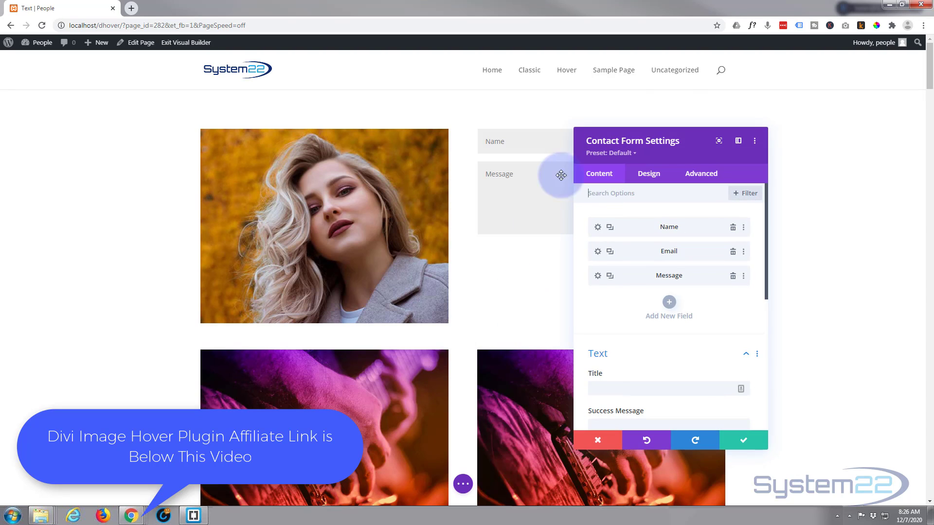
left_click_drag(671, 139, 312, 109)
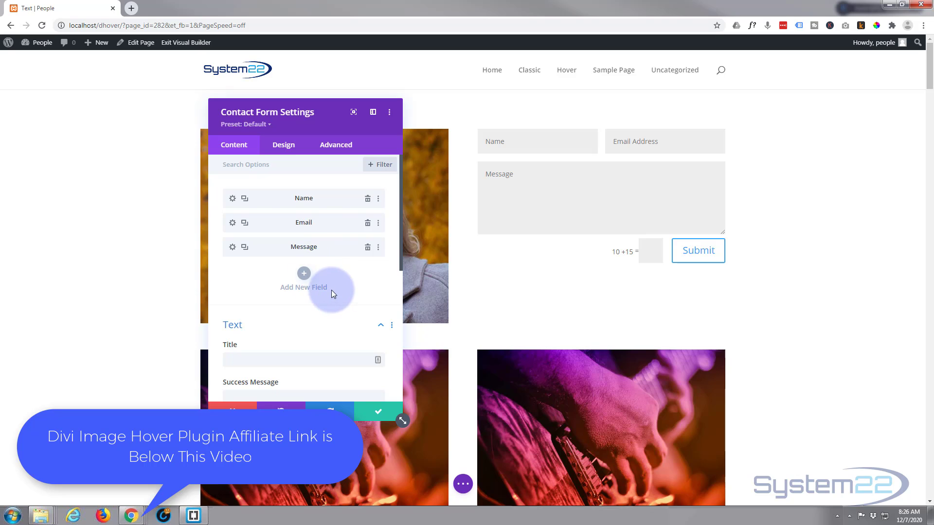
scroll(331, 286, "down", 2)
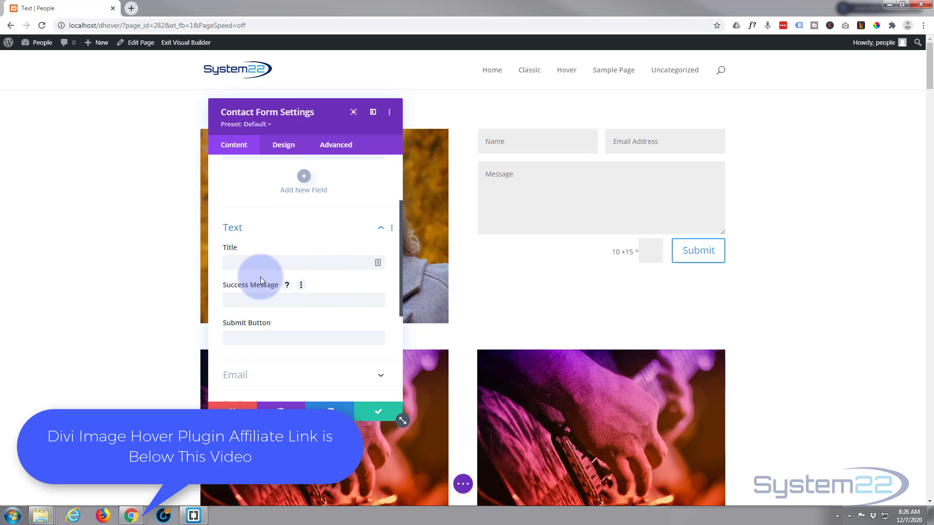
Step: Title the form 'Contact Me' and set the success message to 'Your message has beeen sent'
left_click(238, 266)
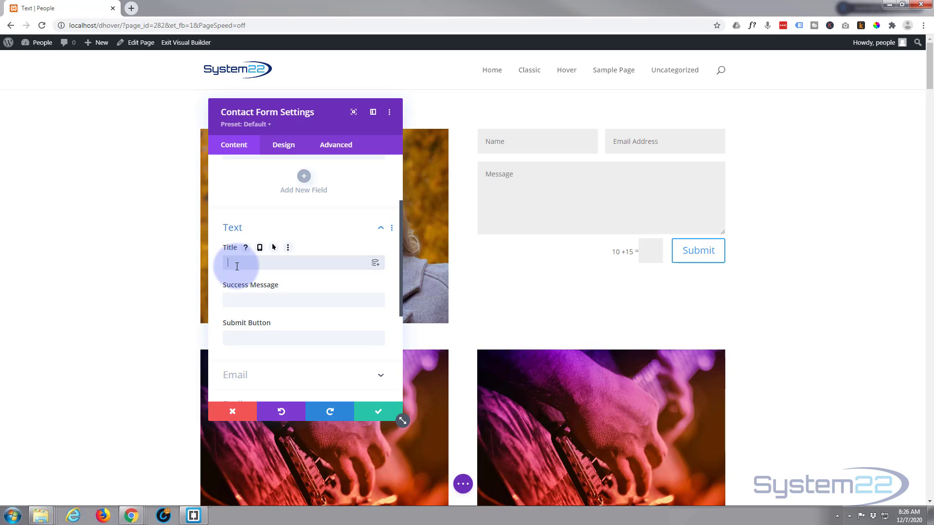
type("Contact Me")
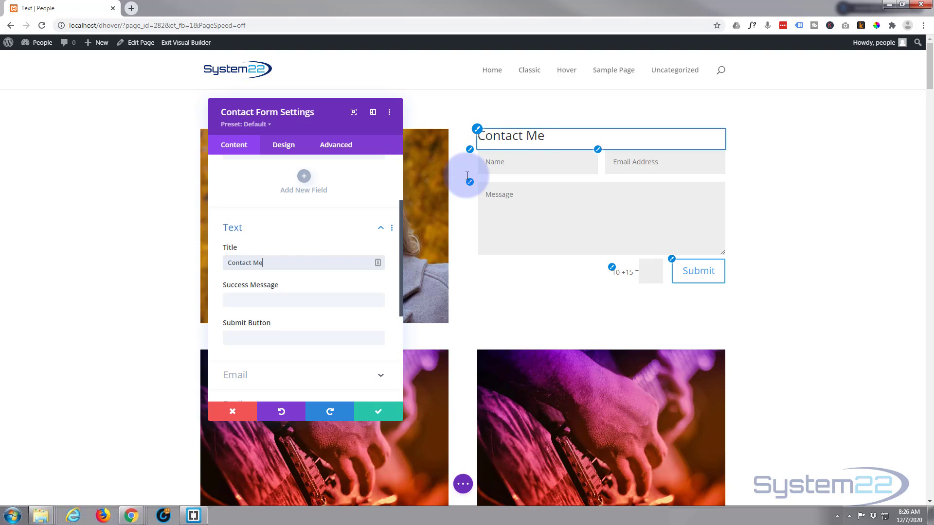
scroll(282, 289, "down", 2)
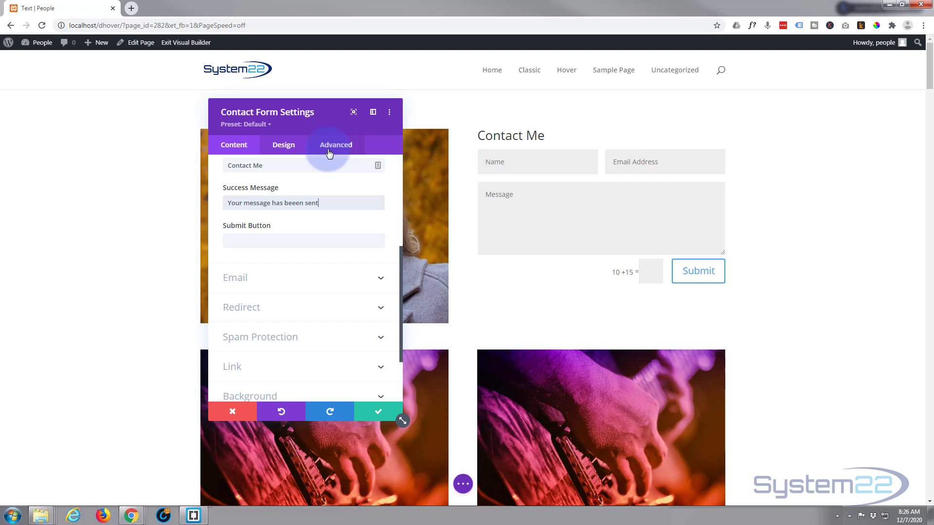
left_click(274, 208)
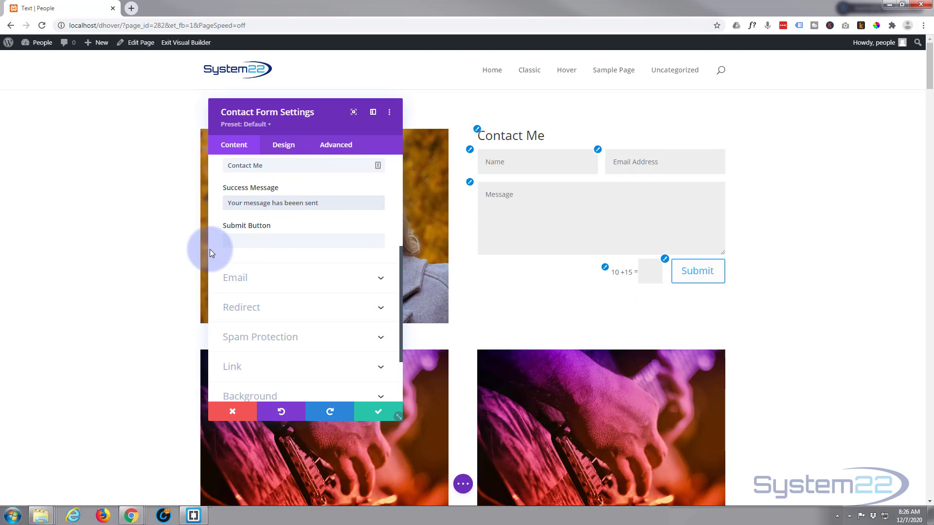
left_click(229, 240)
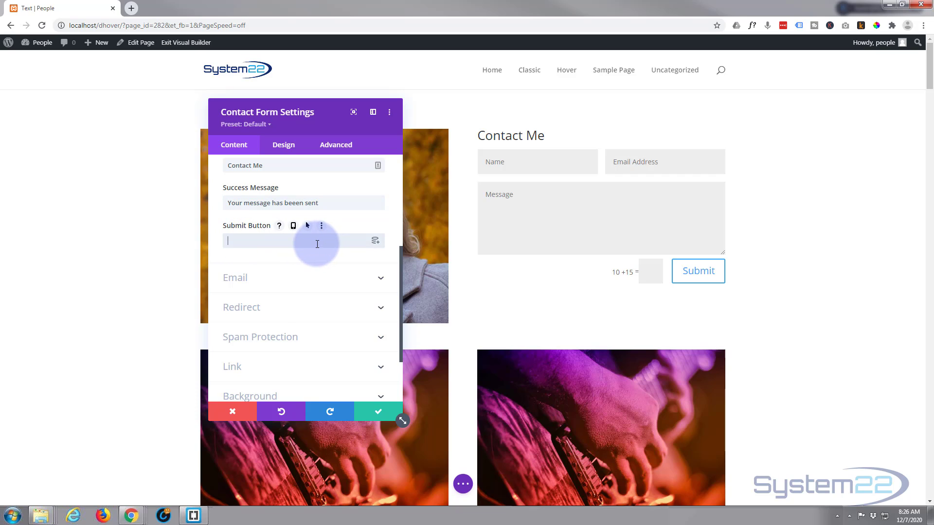
scroll(316, 244, "down", 2)
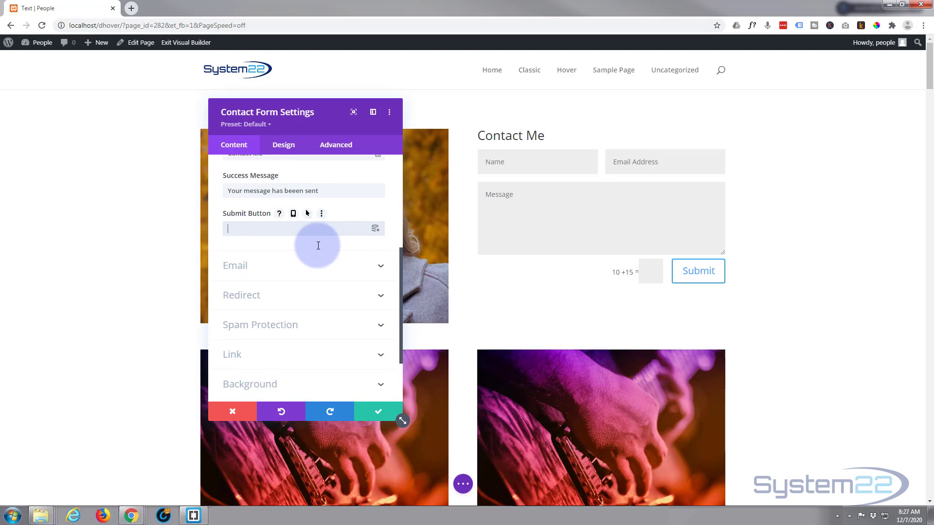
Step: Enter the recipient email address in the contact form's Email settings
left_click(299, 234)
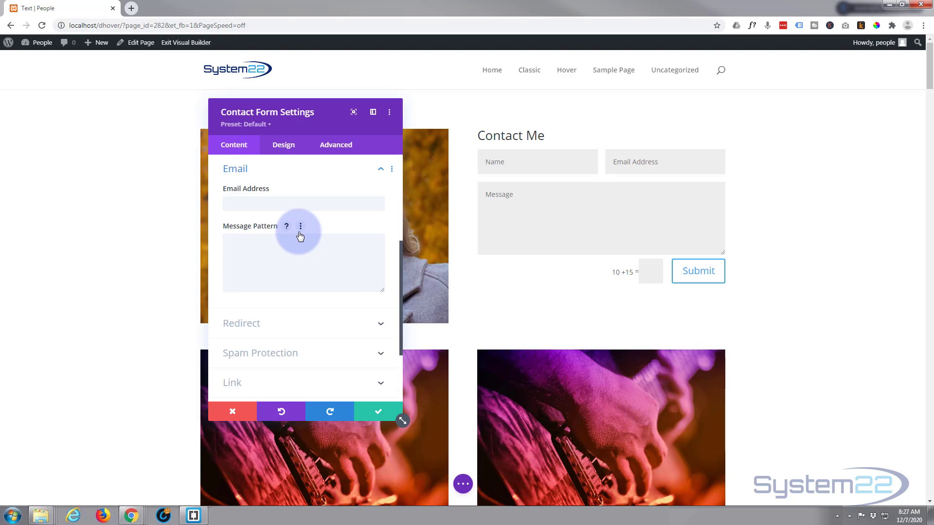
left_click(237, 206)
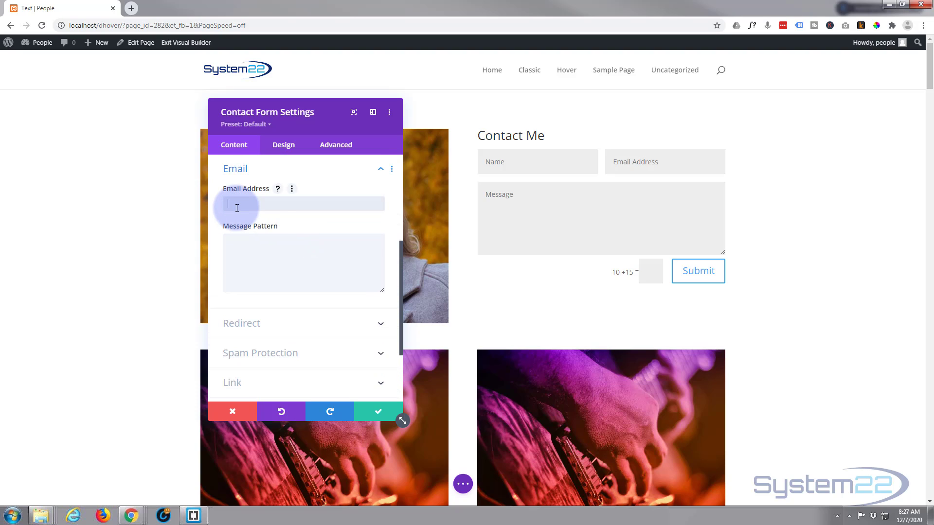
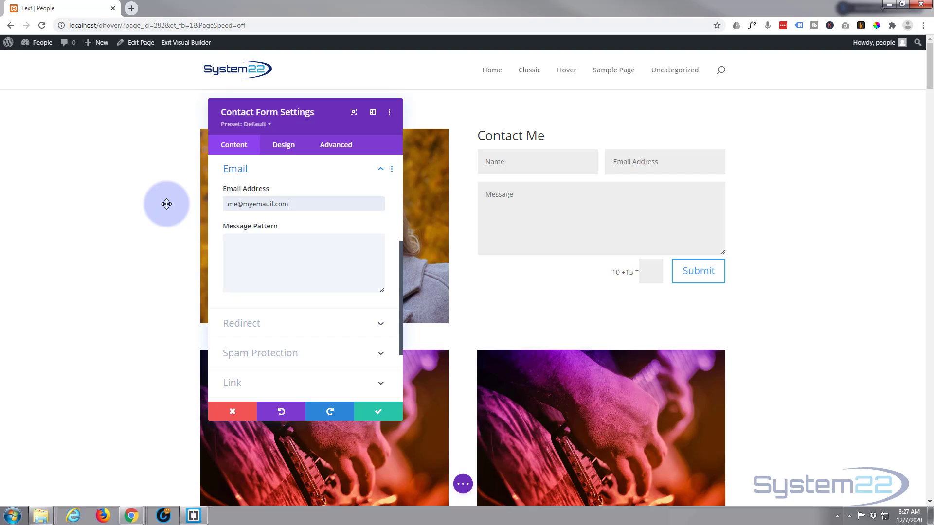
scroll(243, 209, "down", 2)
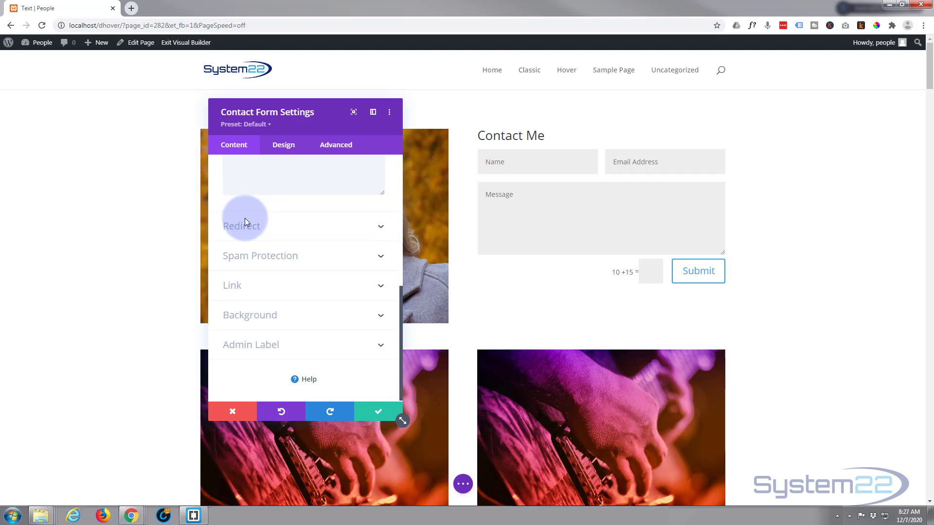
left_click(299, 232)
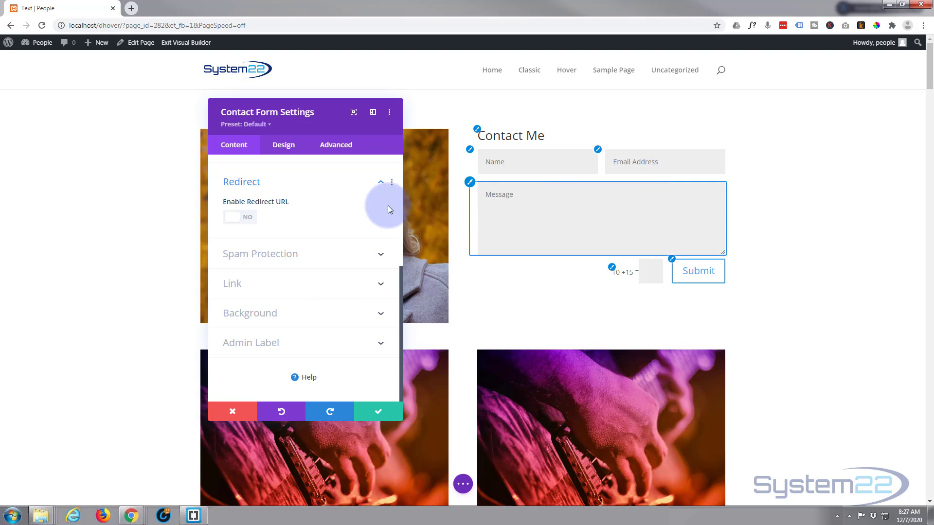
Step: Give the contact form a black background at 50% opacity, rgba(0,0,0,0.5)
left_click(320, 319)
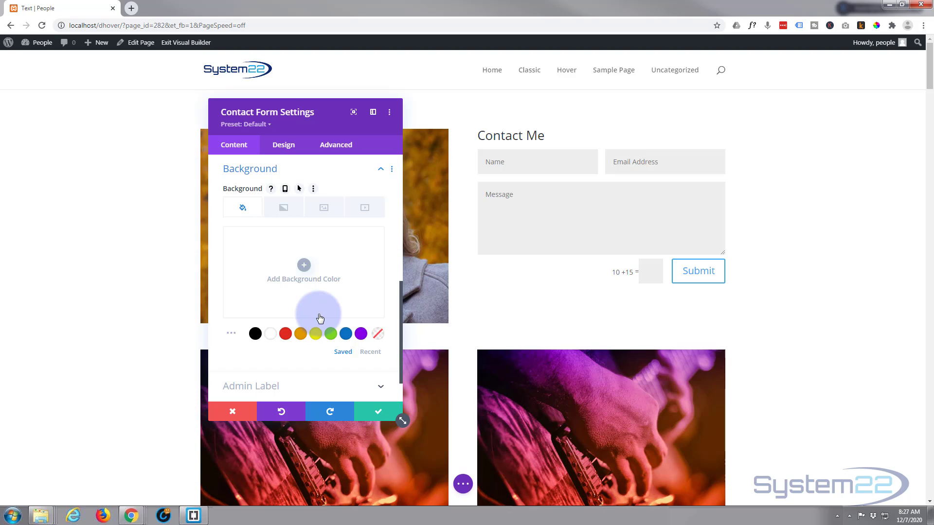
left_click(255, 334)
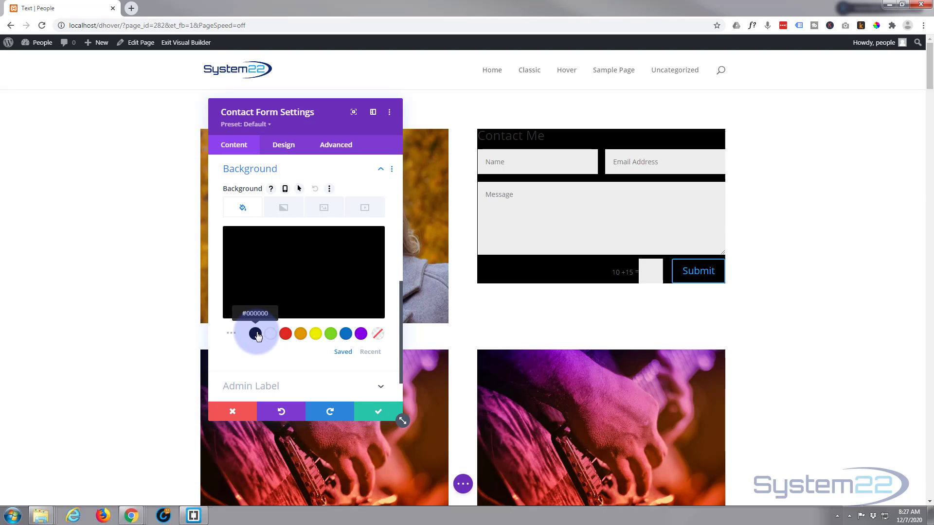
left_click(310, 270)
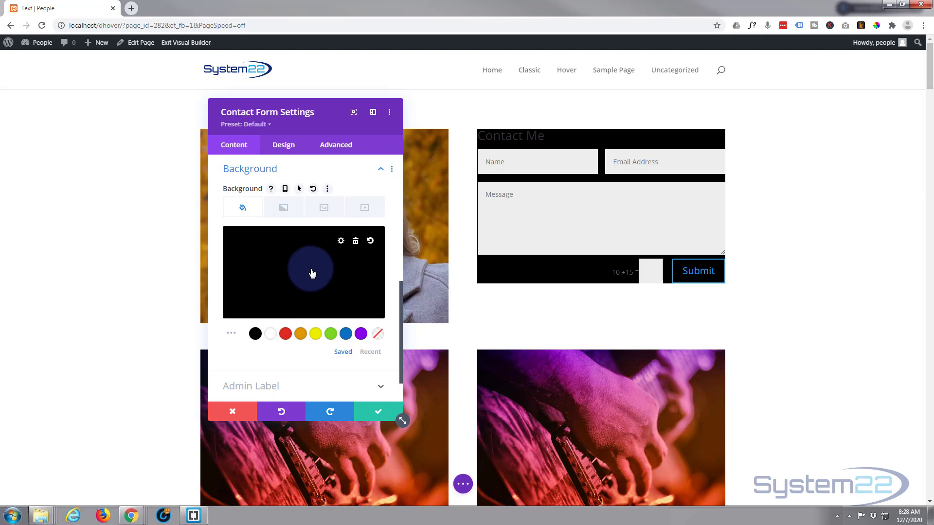
left_click(373, 245)
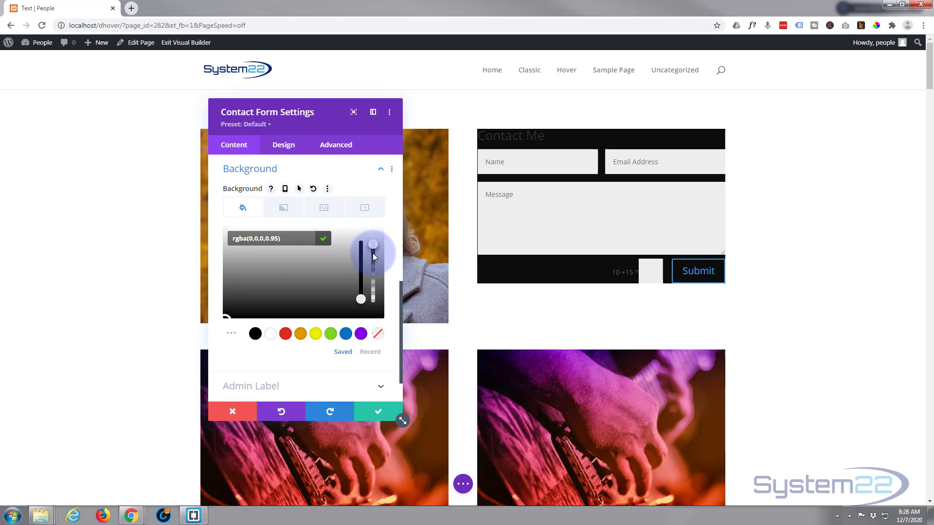
left_click_drag(374, 257, 375, 281)
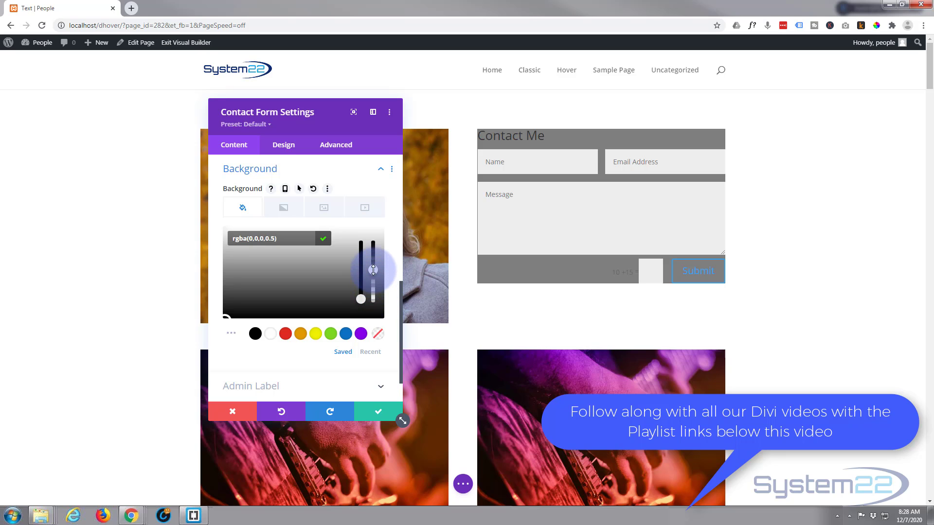
scroll(258, 233, "down", 1)
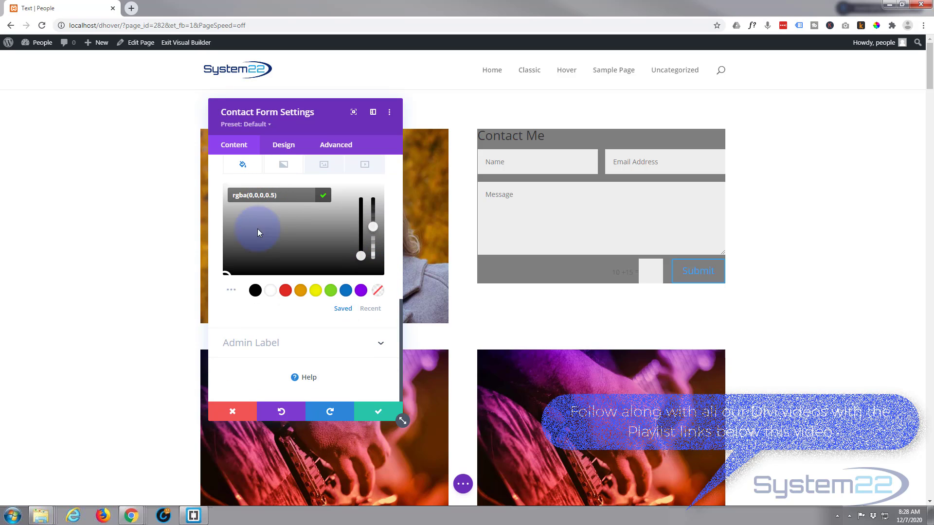
scroll(262, 341, "up", 10)
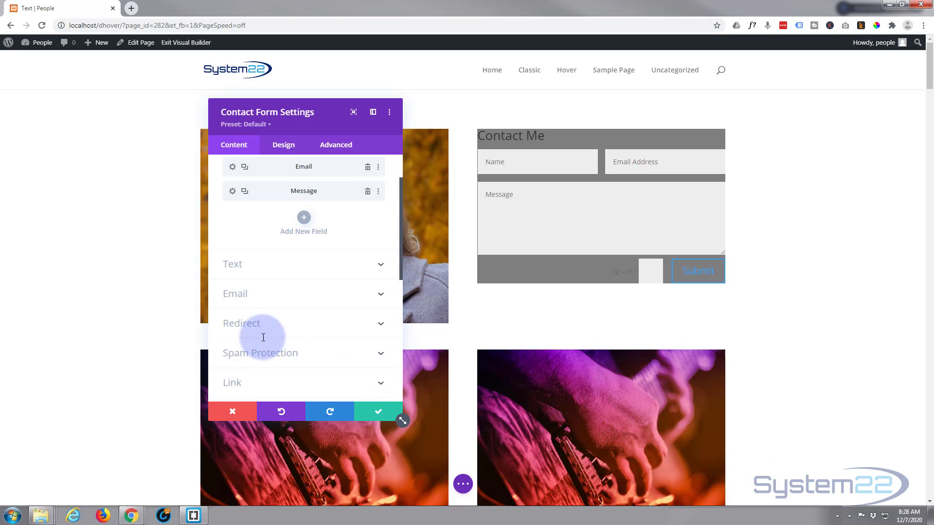
Step: Make the form fields' background white at about 0.65 opacity
left_click(284, 148)
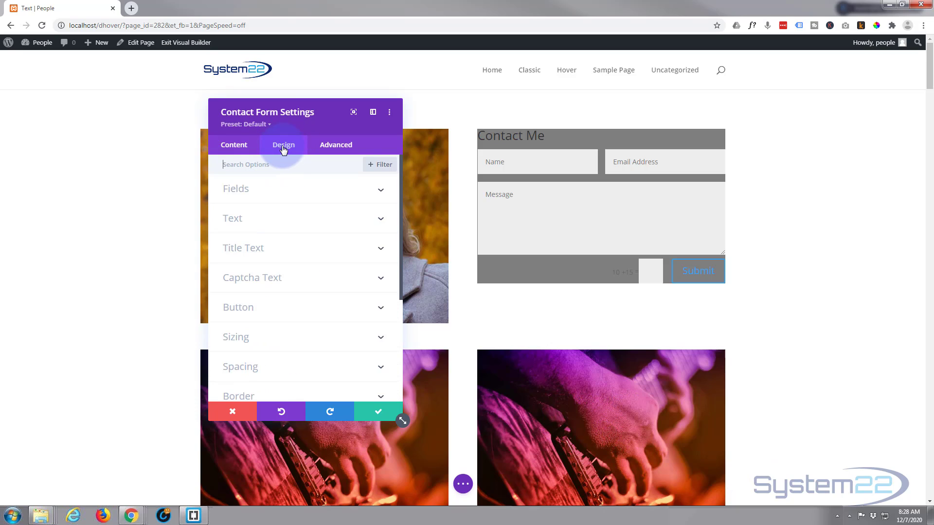
left_click(290, 193)
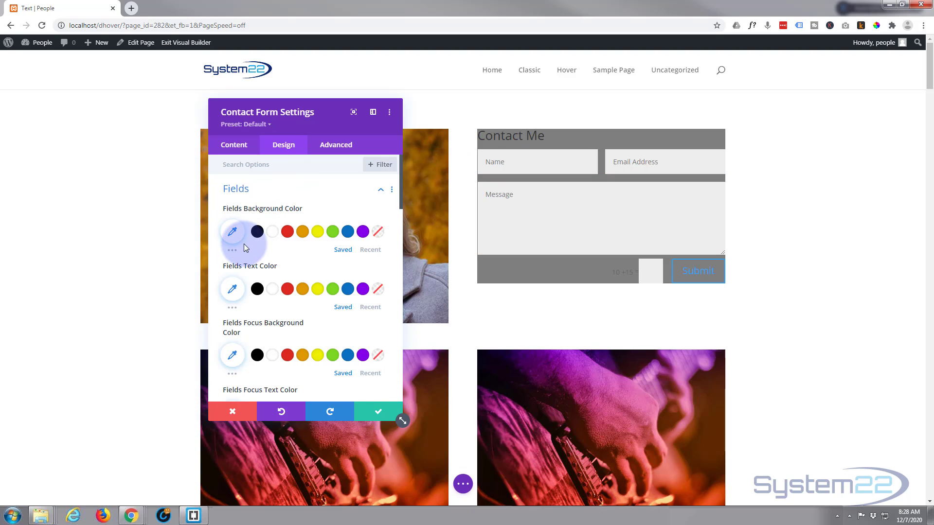
left_click(274, 235)
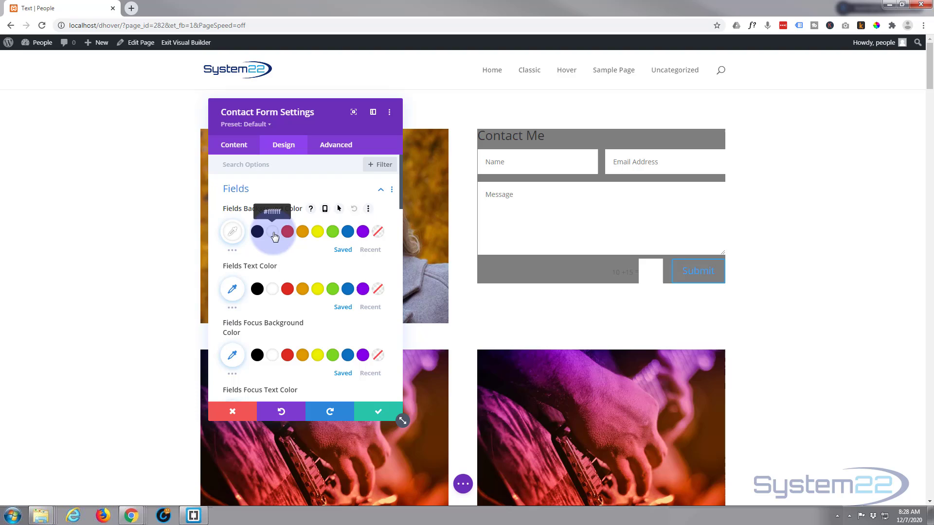
left_click(233, 233)
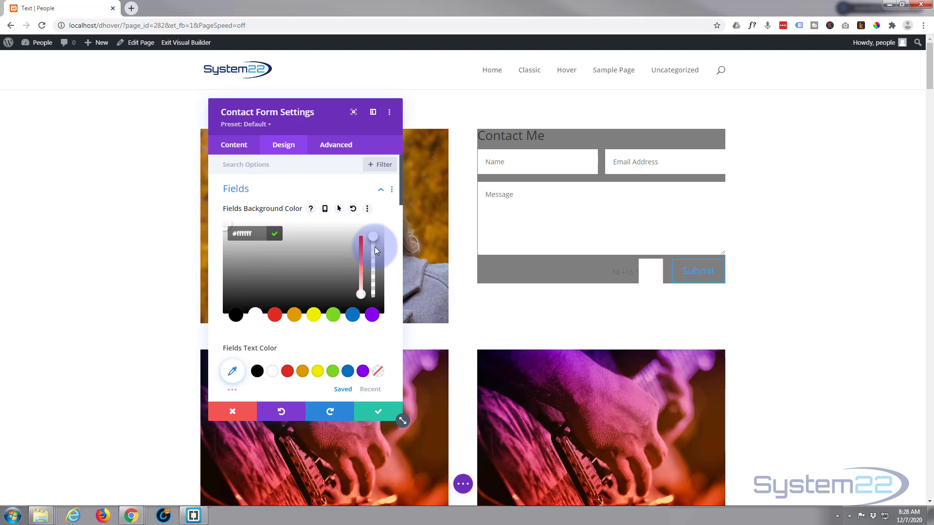
left_click_drag(372, 237, 374, 260)
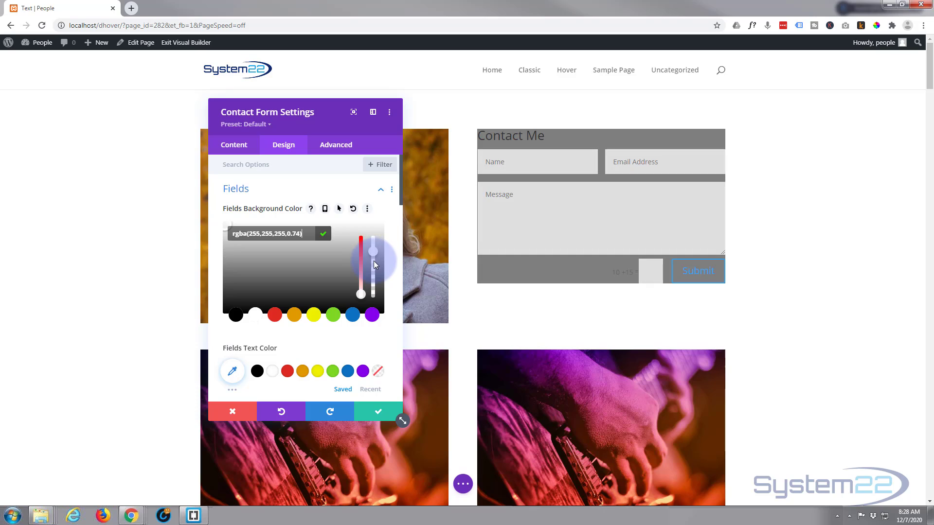
left_click_drag(376, 267, 375, 268)
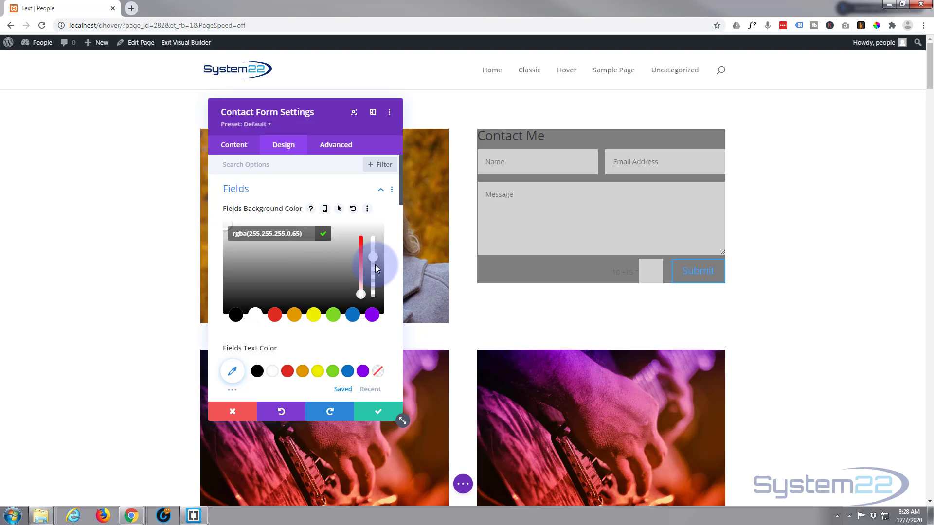
scroll(319, 250, "down", 2)
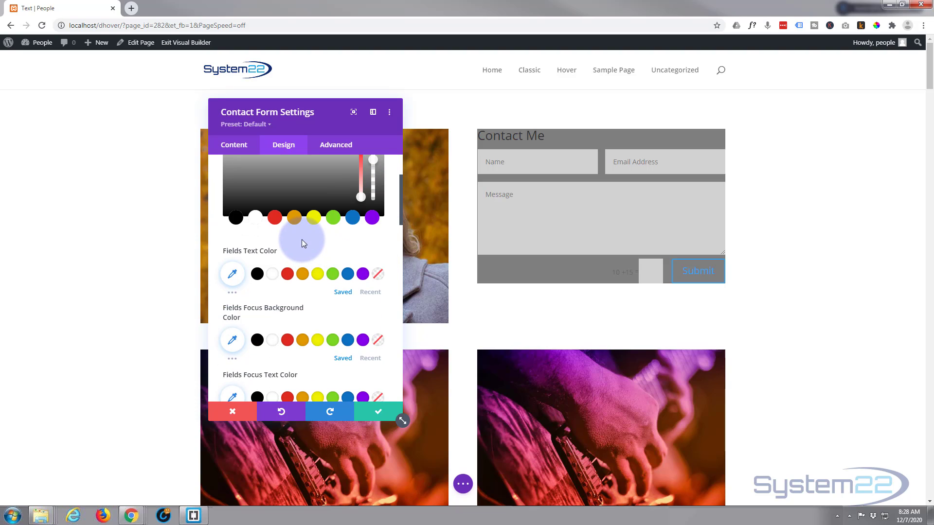
Step: Set both Fields Text Color and Fields Focus Text Color to black
left_click(257, 274)
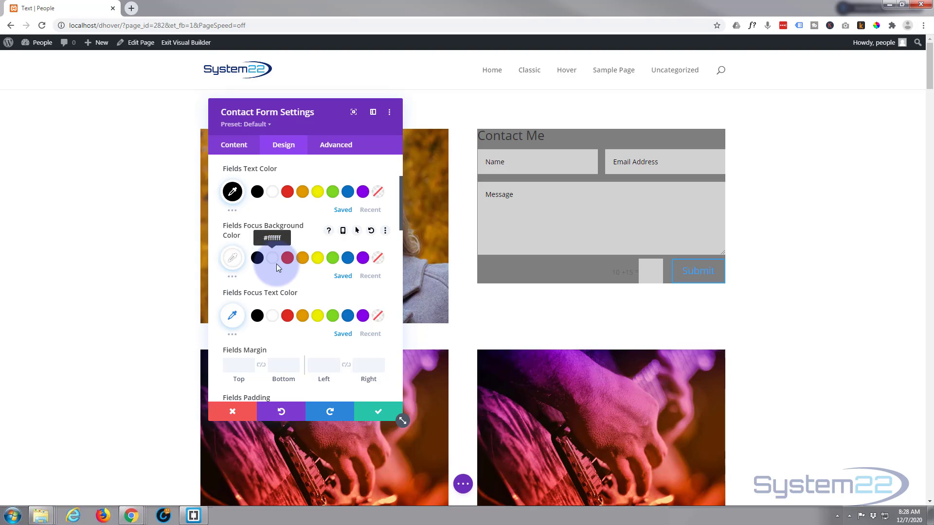
scroll(276, 267, "down", 1)
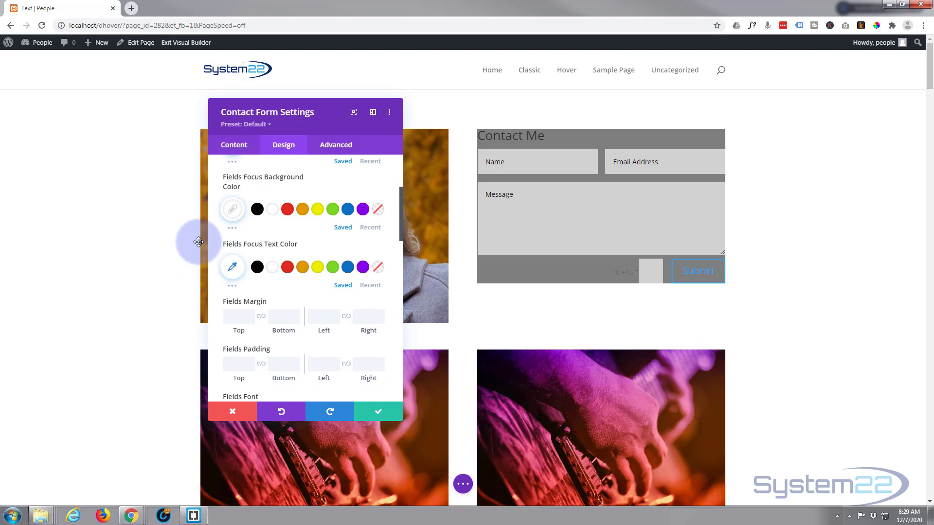
left_click(258, 267)
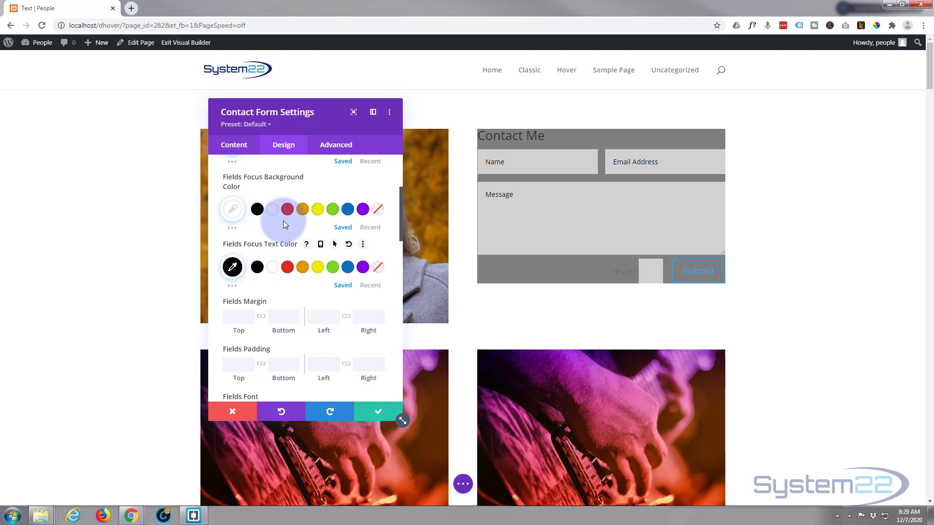
scroll(287, 217, "down", 2)
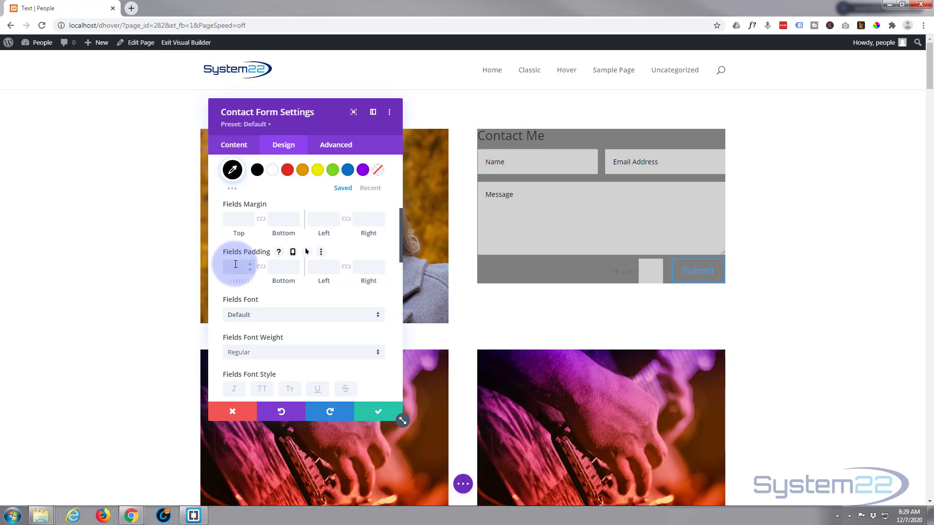
Step: Remove the 50px top field padding, try a 30px bottom fields margin, then clear it
type("0")
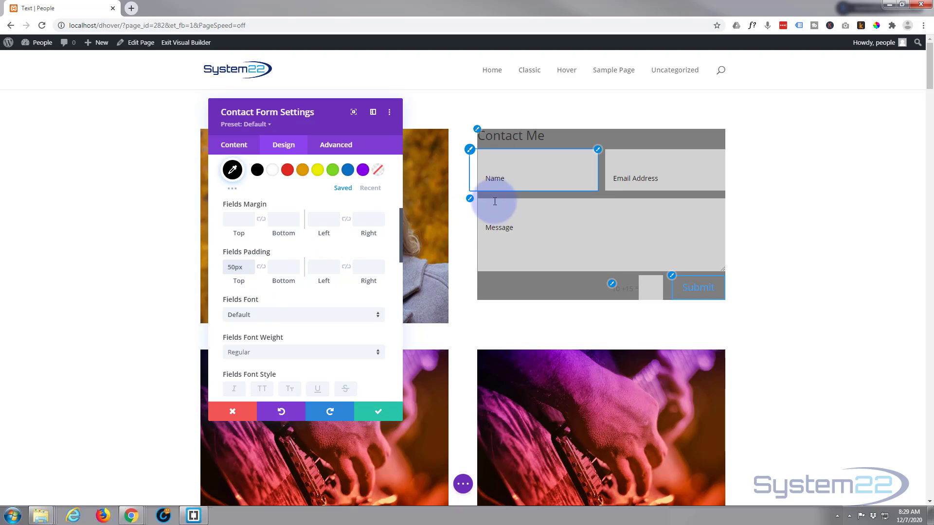
left_click_drag(243, 267, 216, 271)
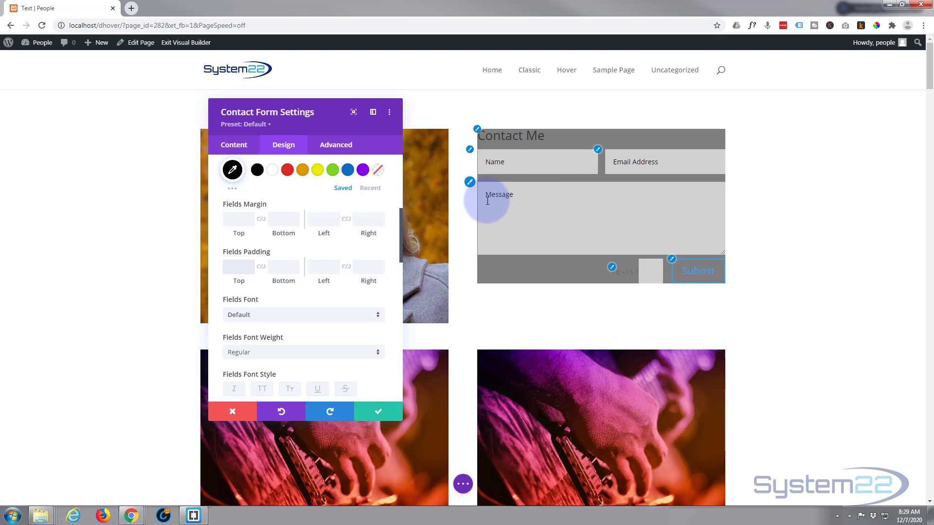
left_click(287, 219)
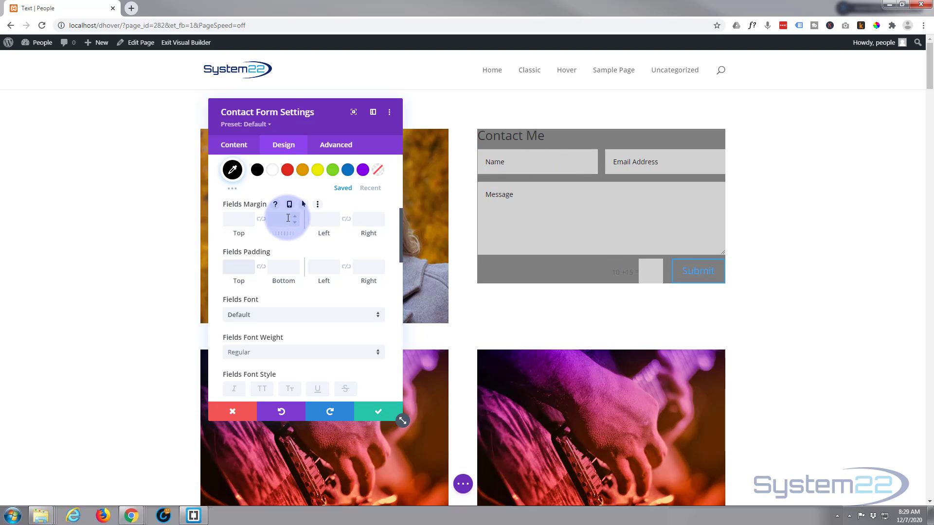
type("30")
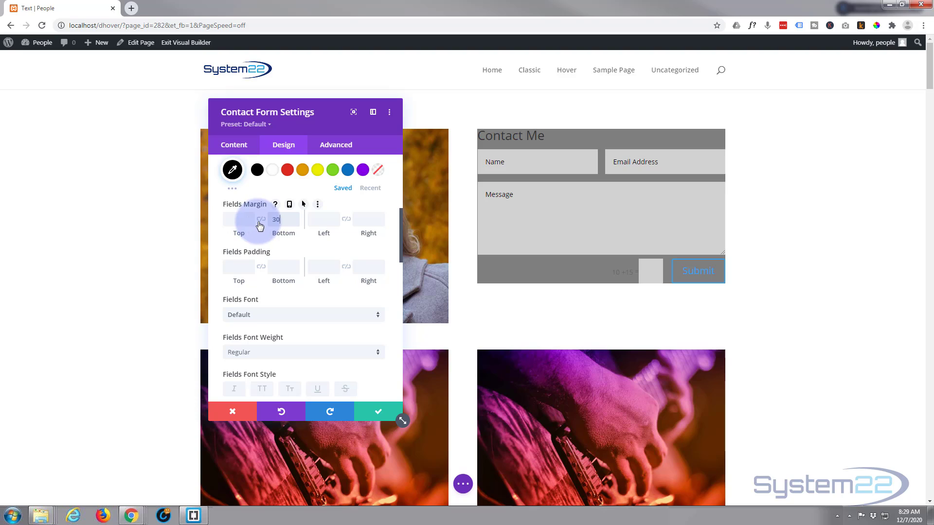
key("Up")
double_click(288, 221)
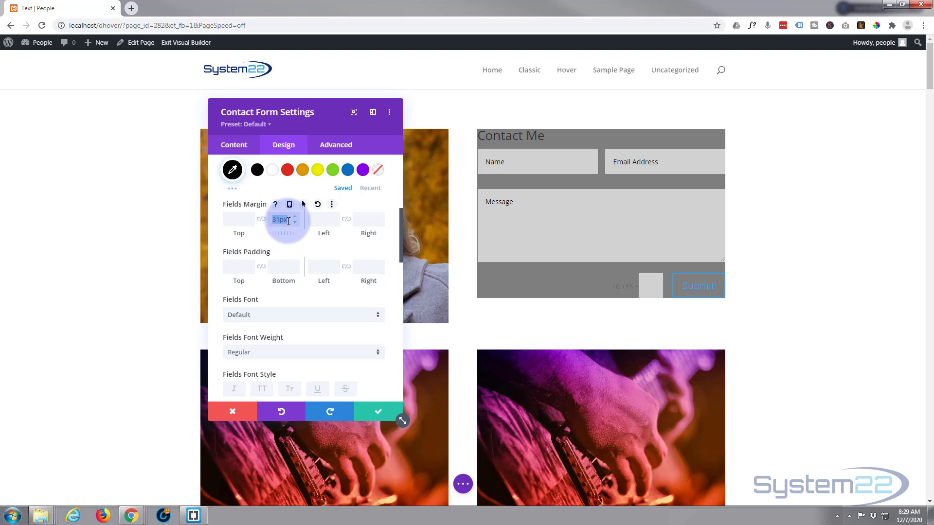
key("BackSpace")
scroll(289, 221, "down", 2)
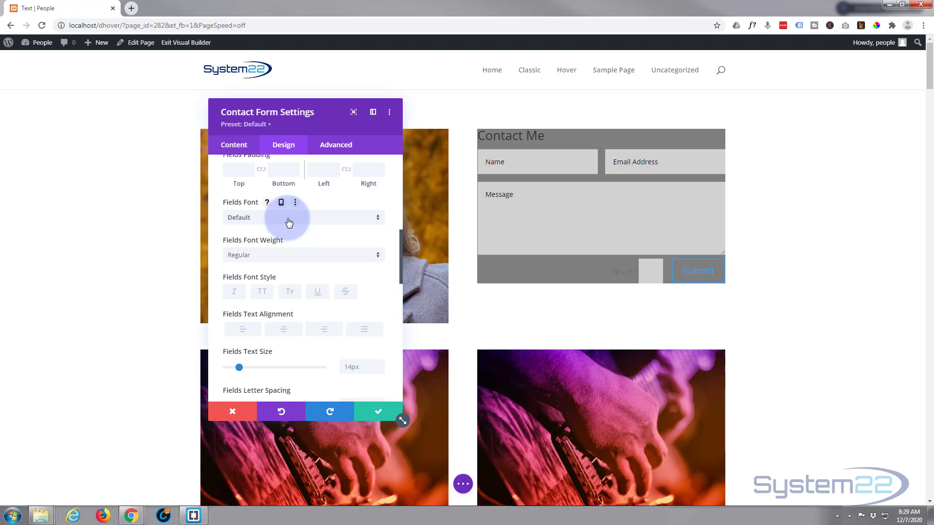
left_click(288, 222)
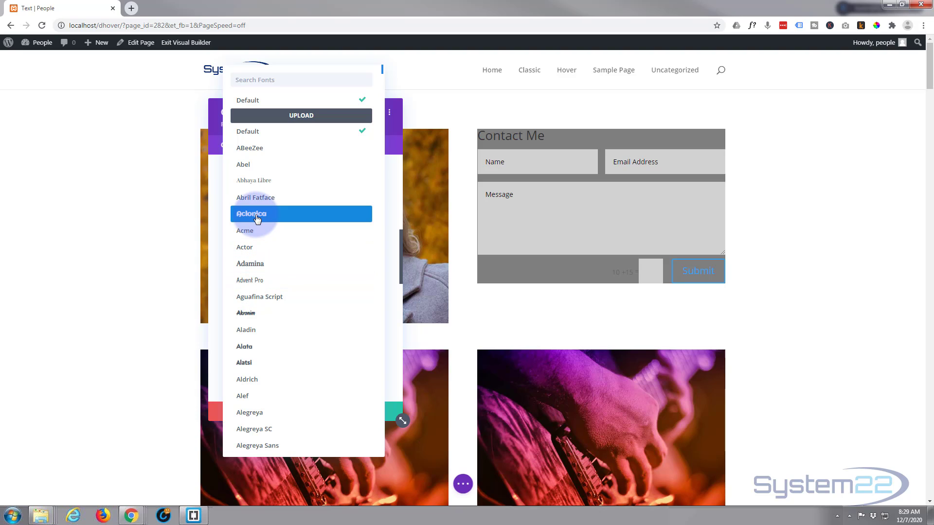
left_click(394, 174)
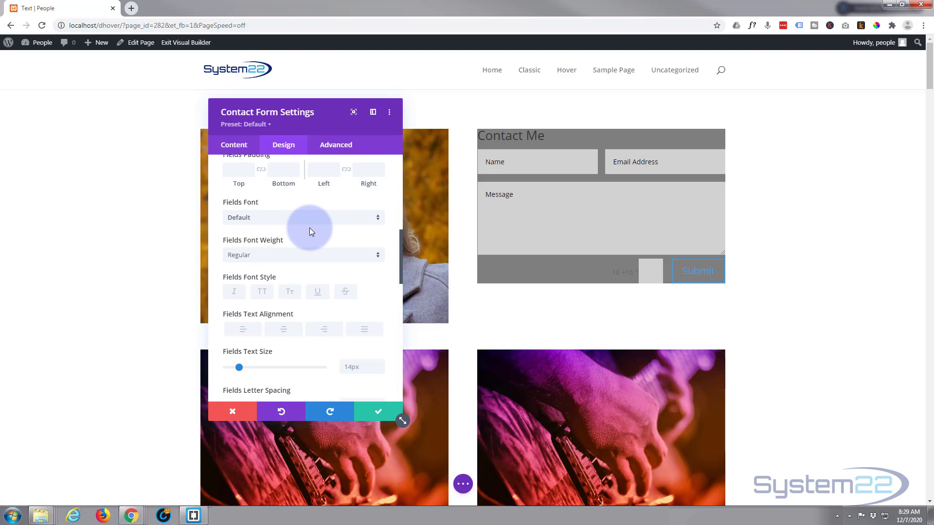
scroll(309, 227, "down", 1)
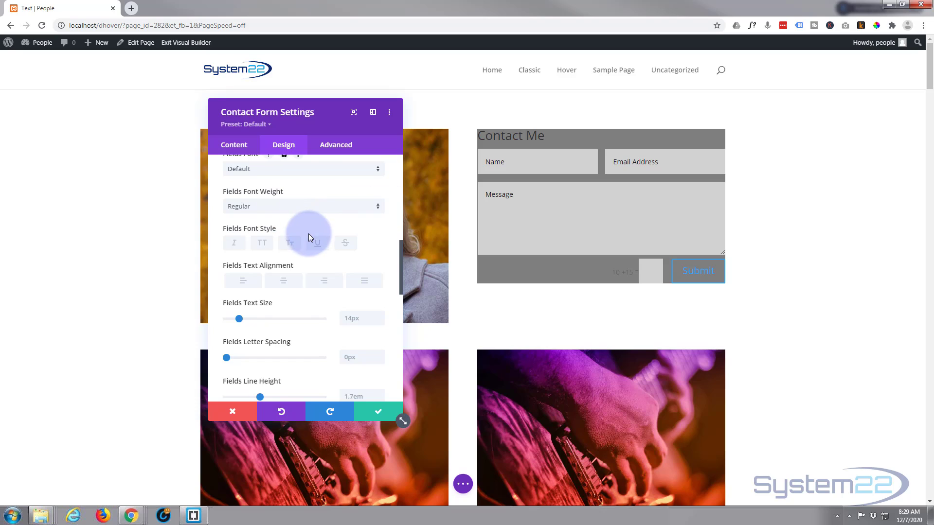
scroll(297, 227, "down", 4)
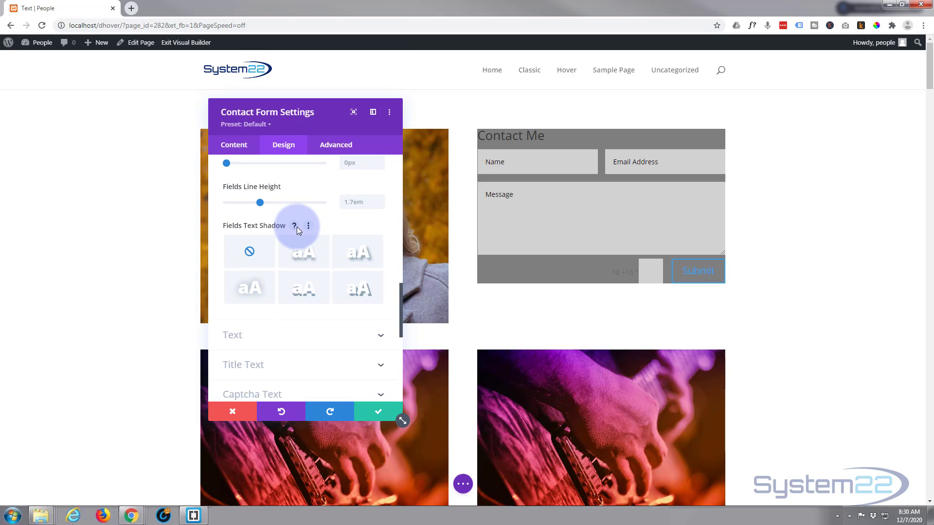
scroll(297, 226, "down", 3)
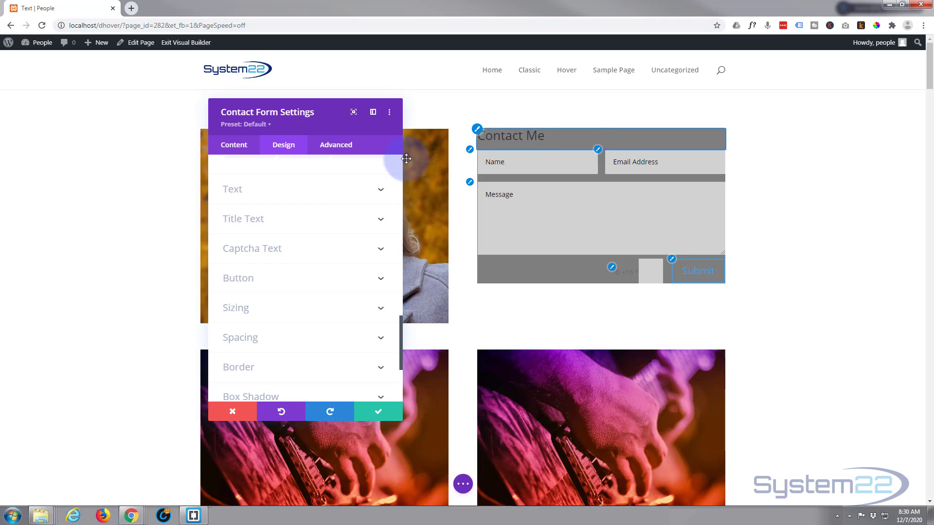
Step: Make the Contact Me title text white and centre-aligned
left_click(276, 221)
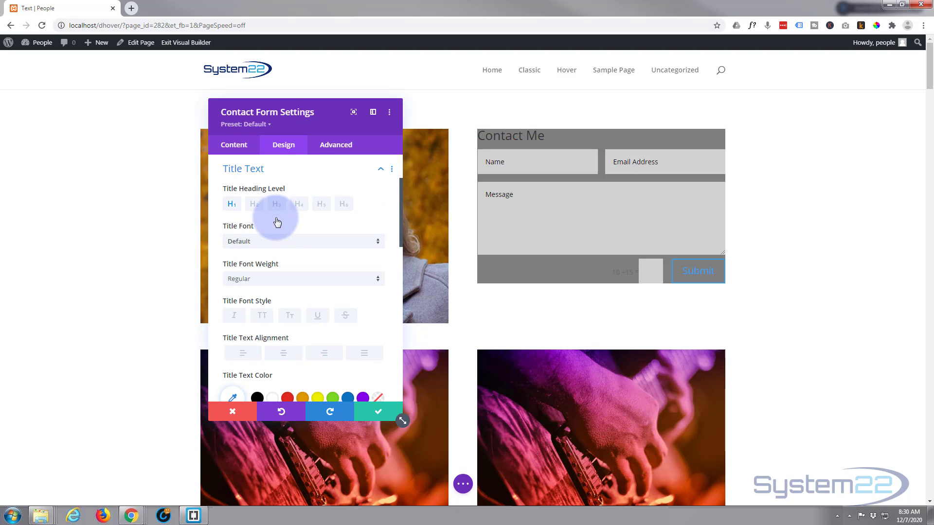
scroll(277, 336, "down", 1)
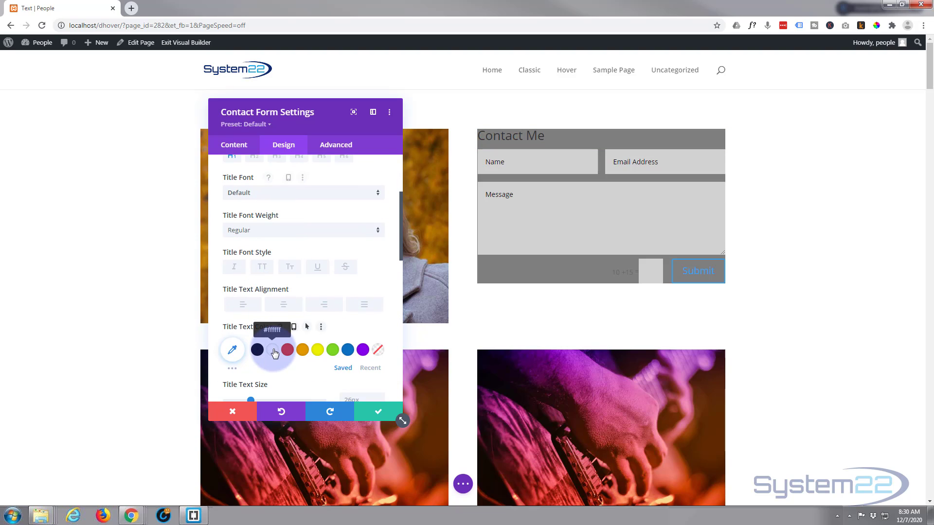
left_click(273, 350)
left_click(283, 305)
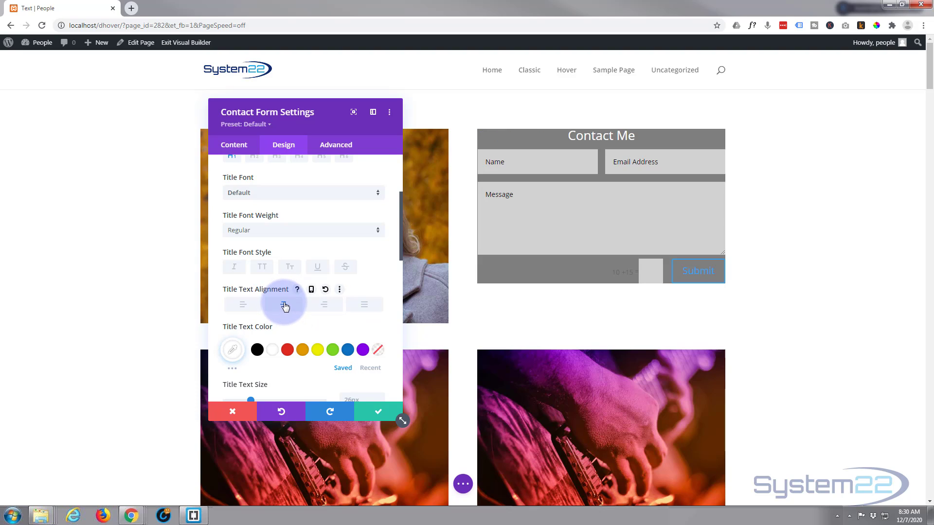
scroll(282, 302, "down", 3)
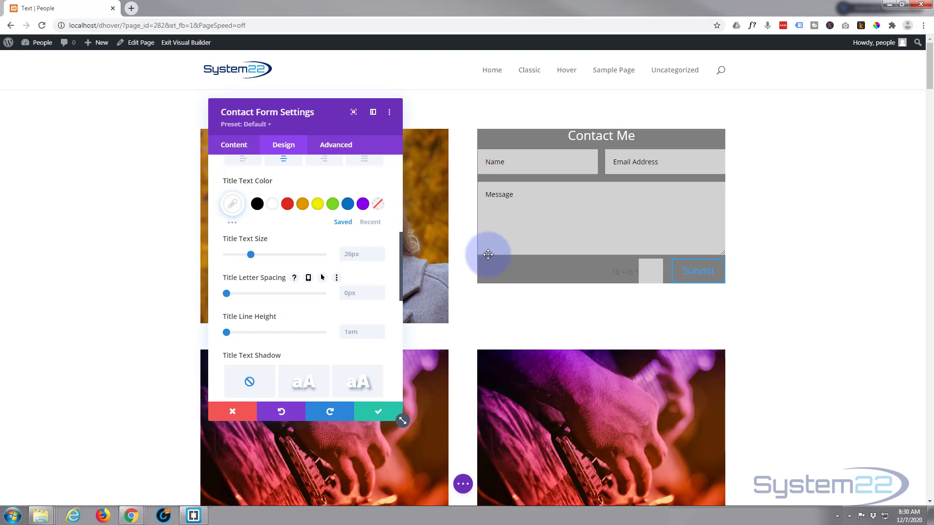
scroll(299, 257, "down", 4)
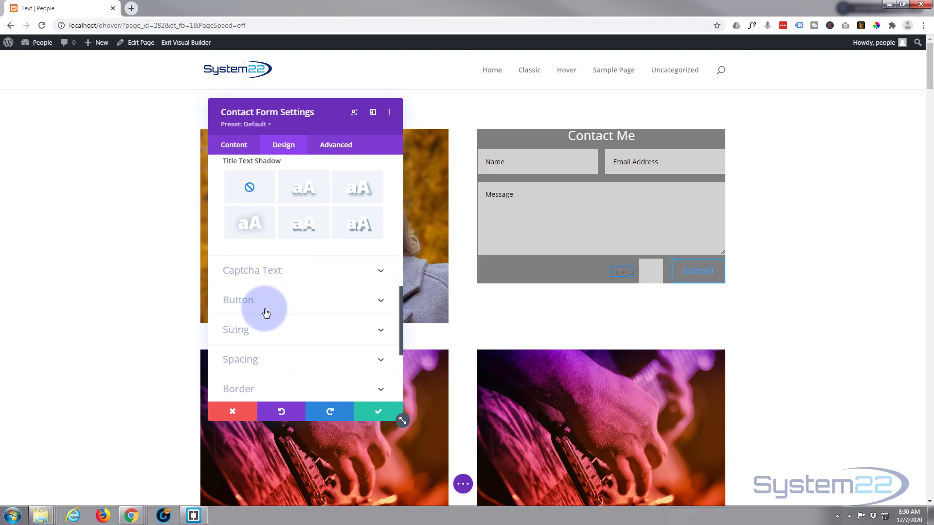
Step: Custom-style the Submit button with white text, a purple background and no border
left_click(262, 305)
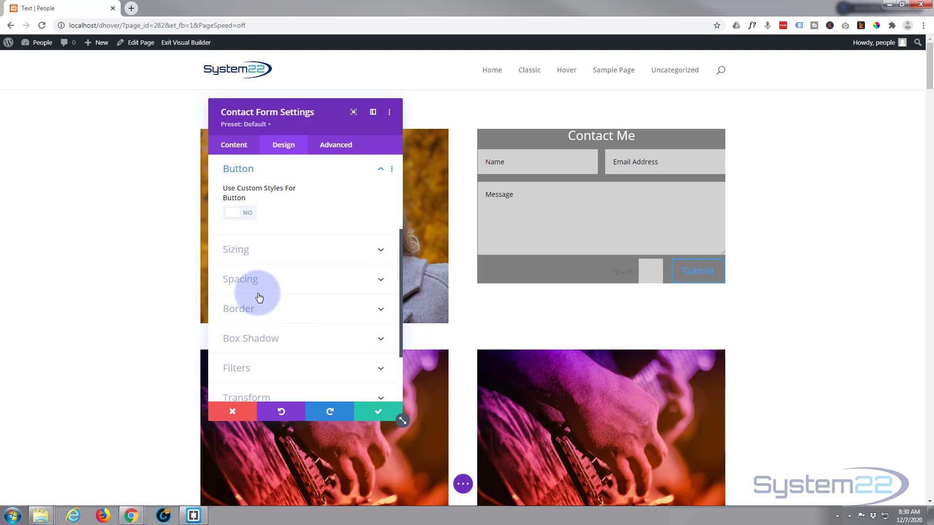
left_click(250, 215)
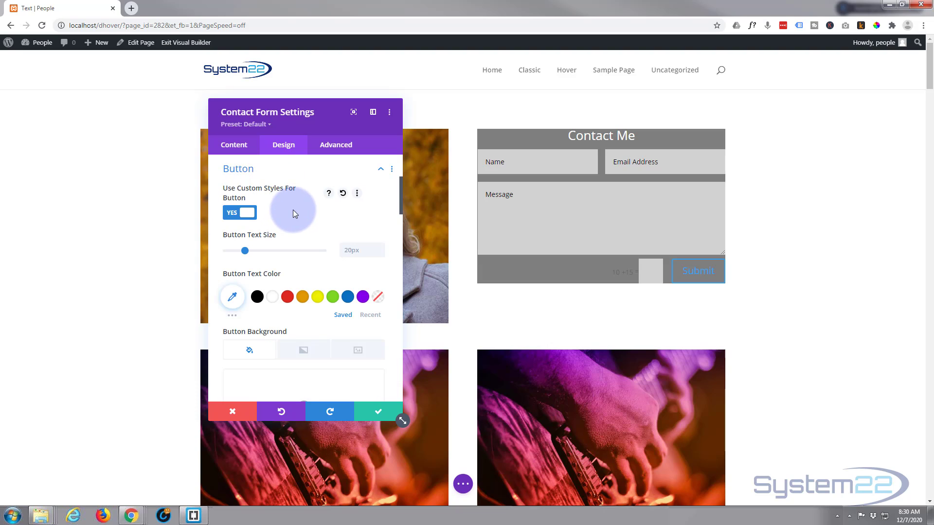
scroll(331, 183, "down", 1)
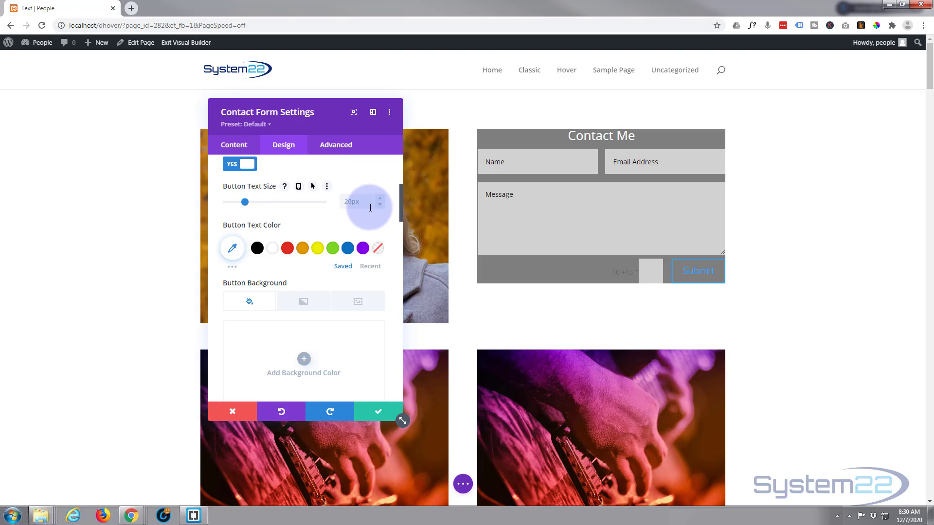
left_click(274, 249)
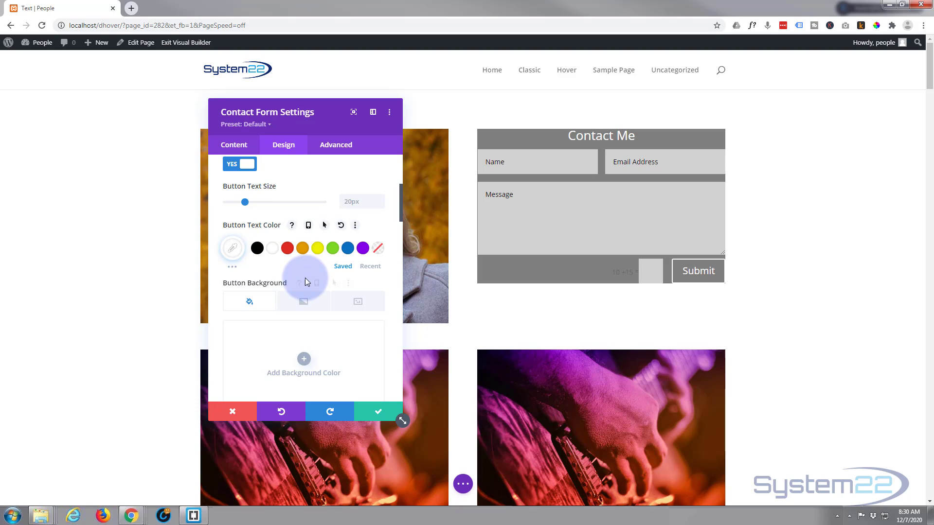
scroll(305, 278, "down", 2)
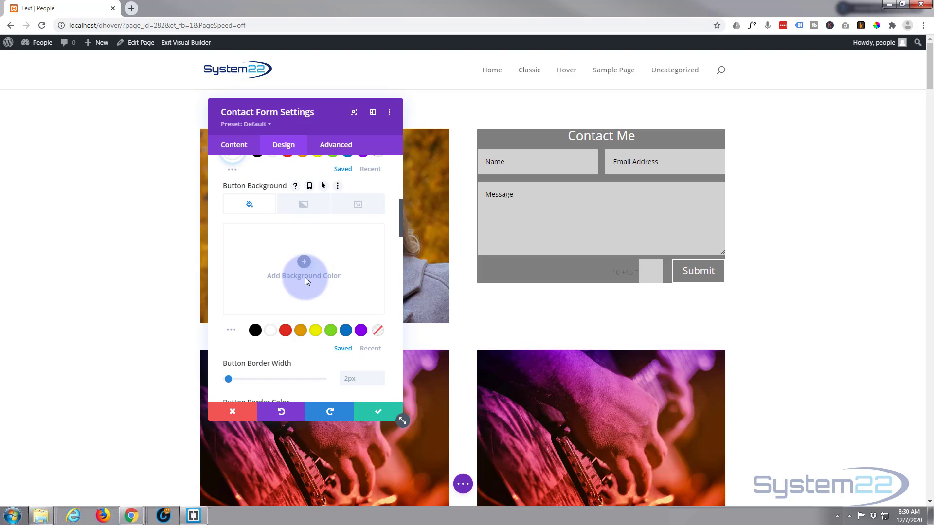
left_click(361, 331)
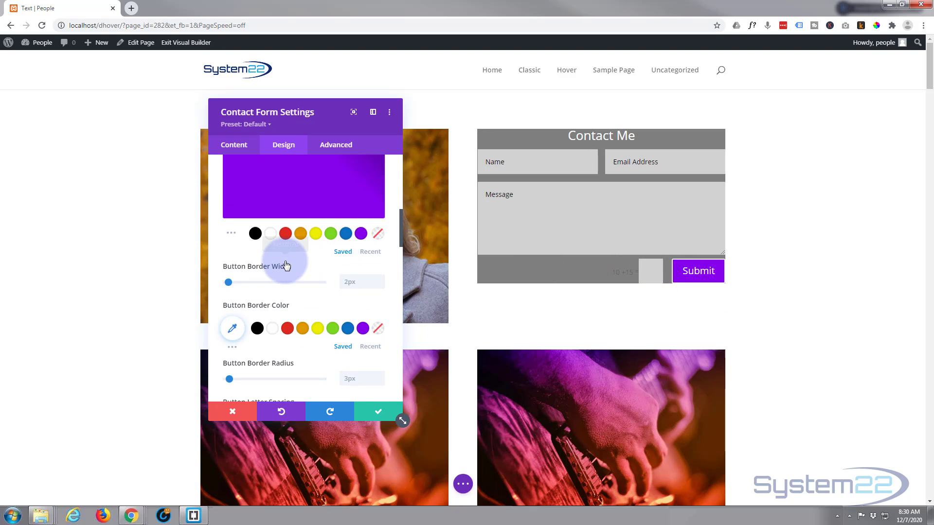
scroll(287, 263, "down", 2)
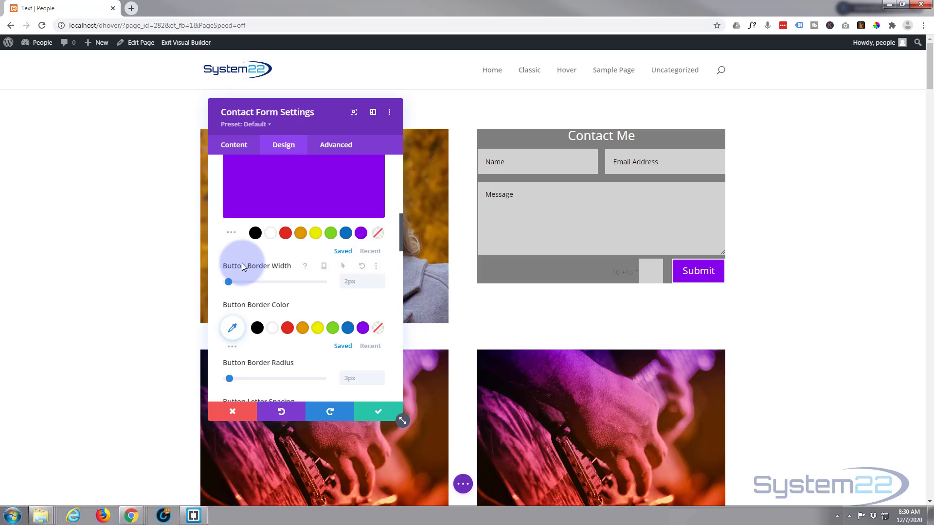
double_click(381, 286)
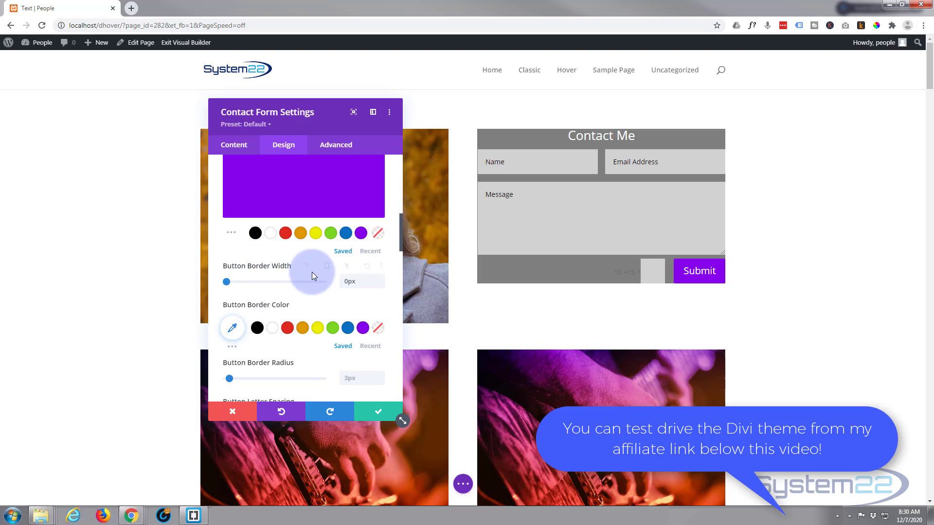
scroll(296, 279, "up", 1)
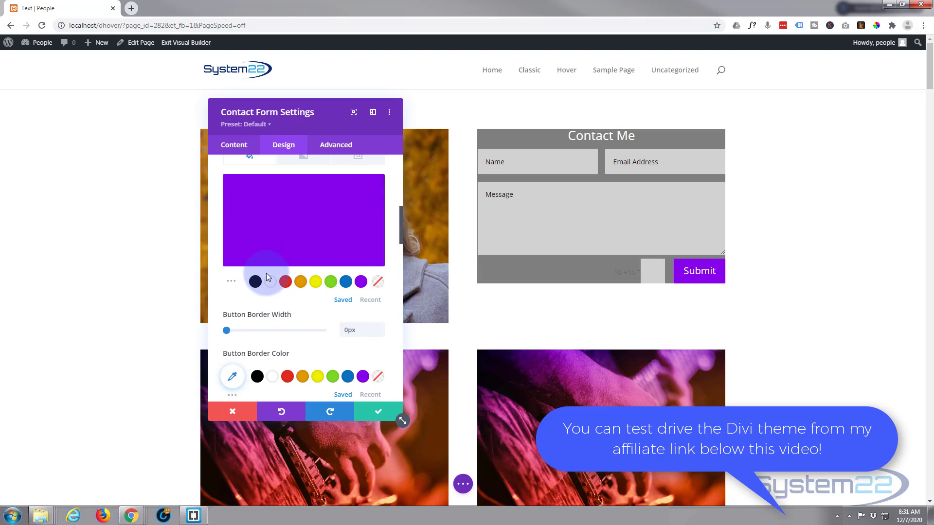
scroll(266, 276, "up", 2)
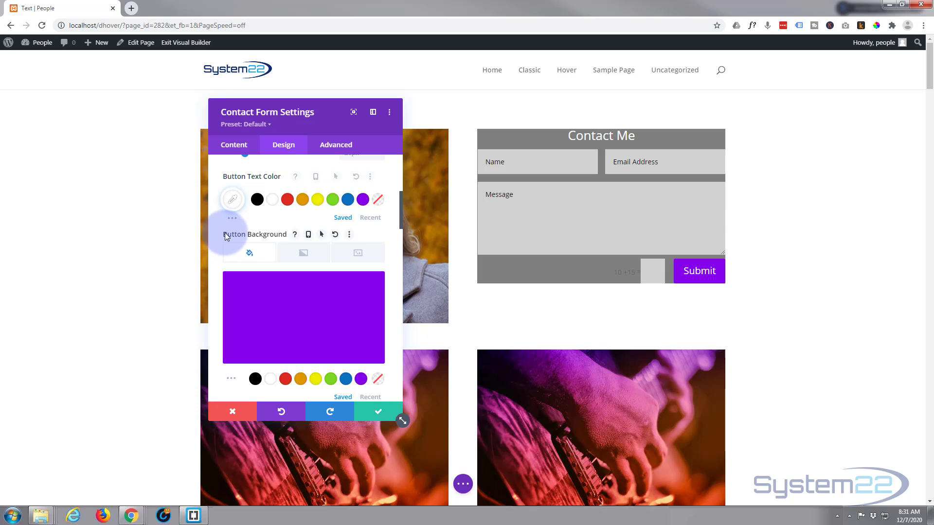
Step: Give the Submit button a blue hover background while keeping it purple by default
left_click(323, 234)
left_click(273, 256)
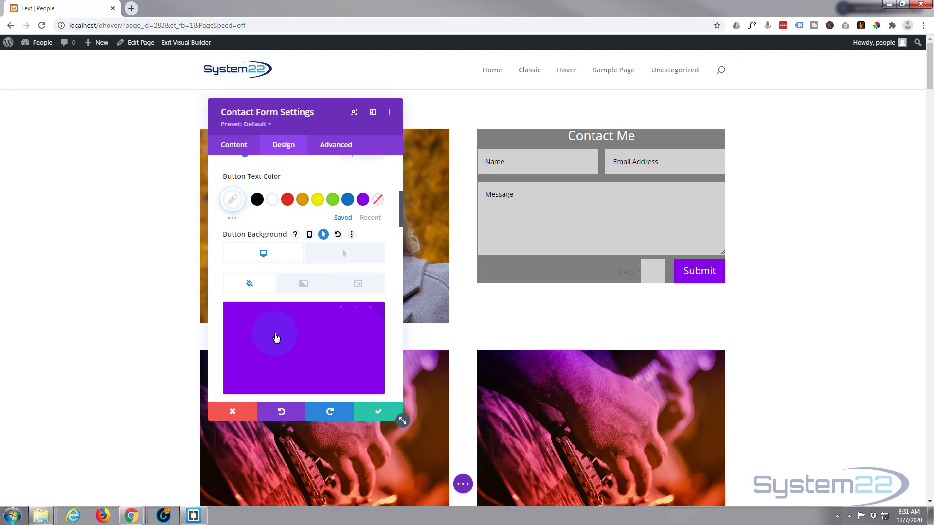
left_click(284, 254)
left_click(345, 257)
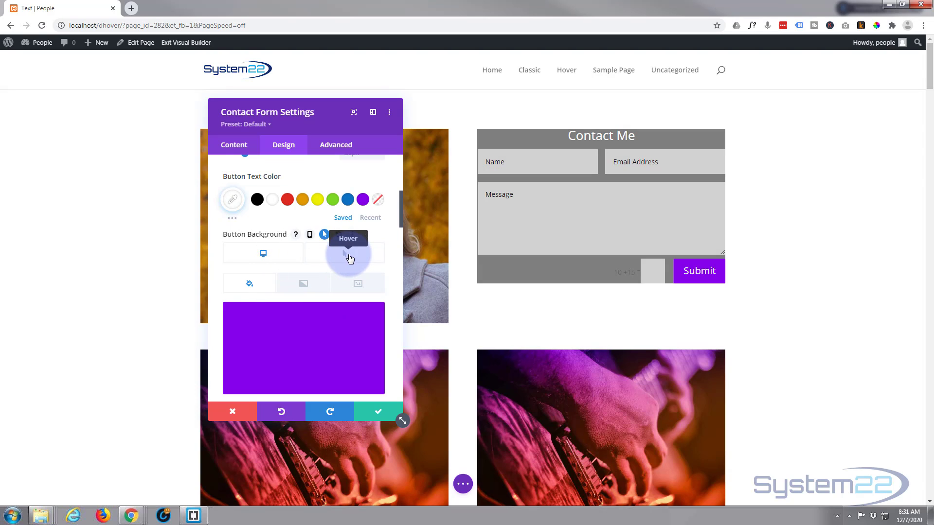
left_click(349, 256)
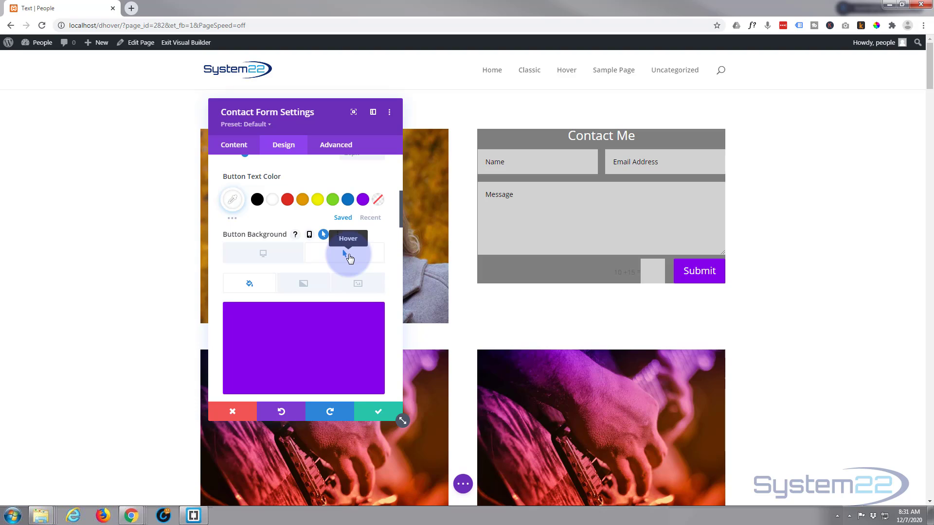
scroll(296, 319, "down", 2)
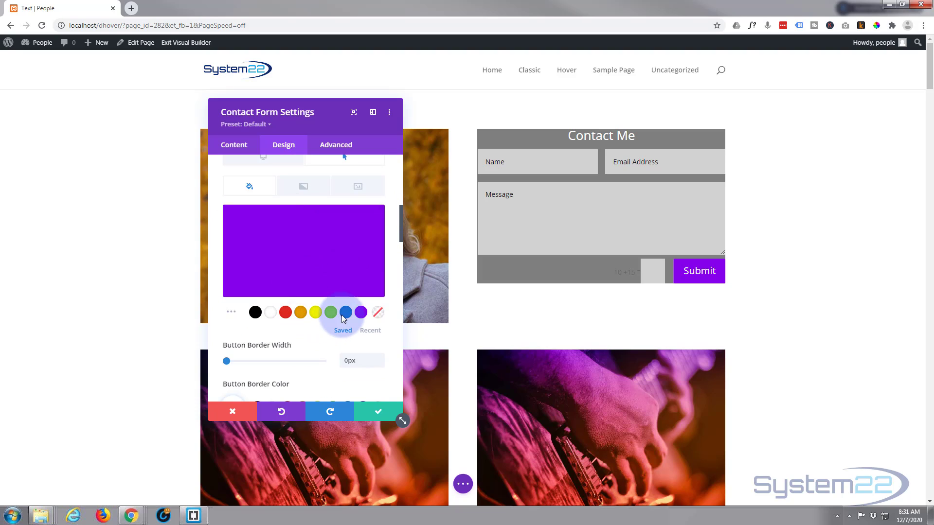
left_click(345, 314)
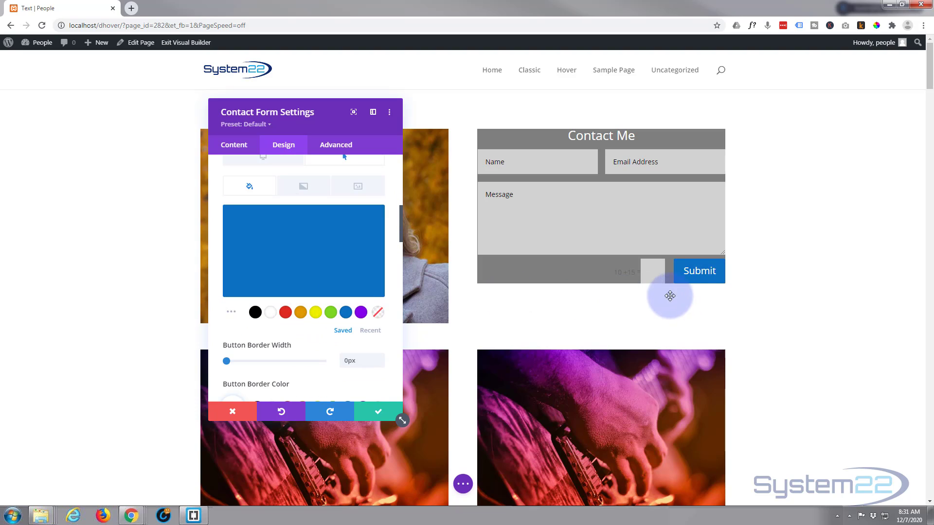
scroll(235, 272, "up", 2)
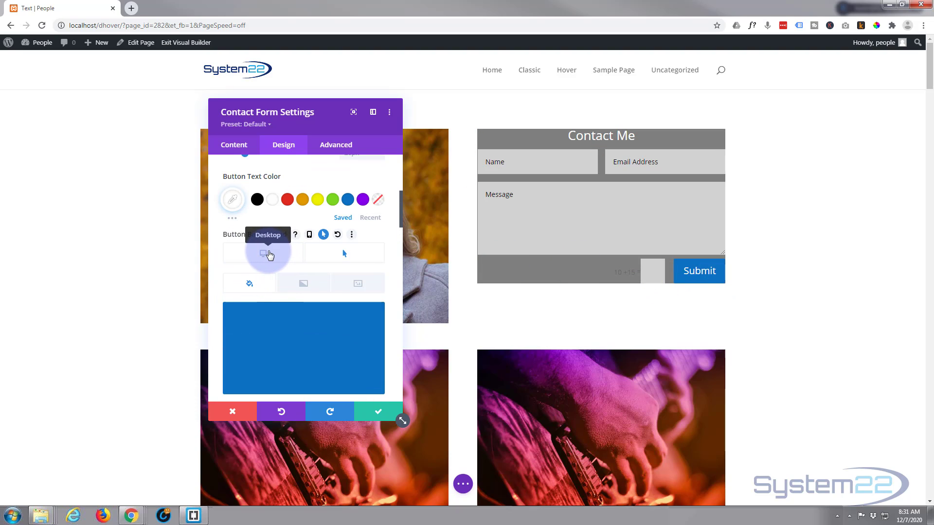
left_click(269, 255)
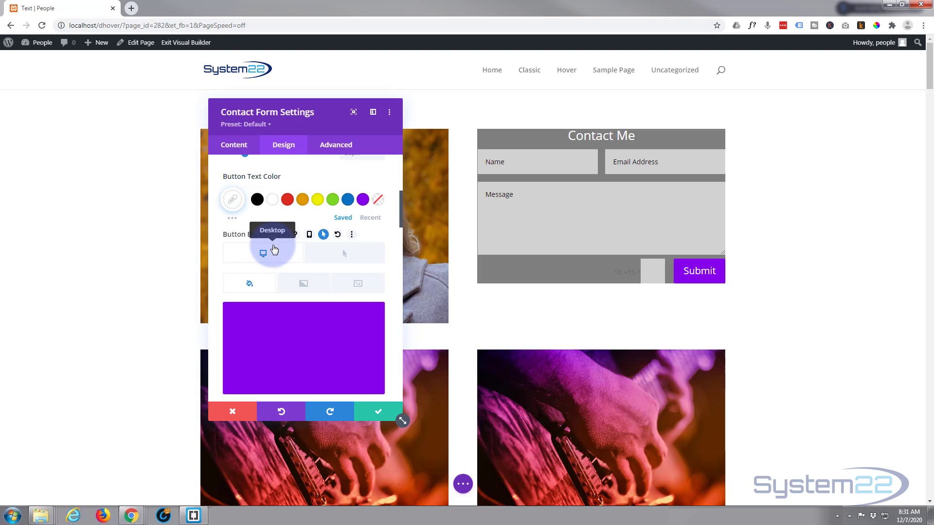
scroll(275, 241, "down", 2)
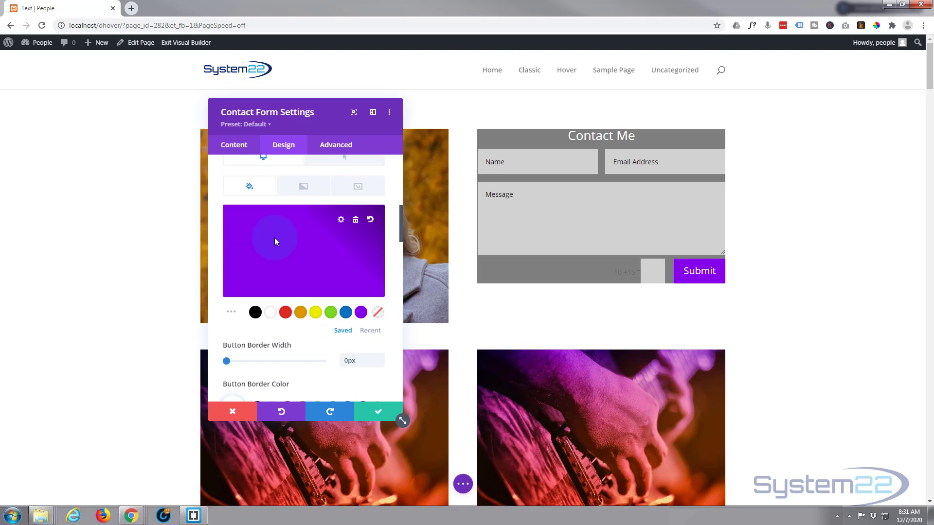
scroll(274, 240, "down", 2)
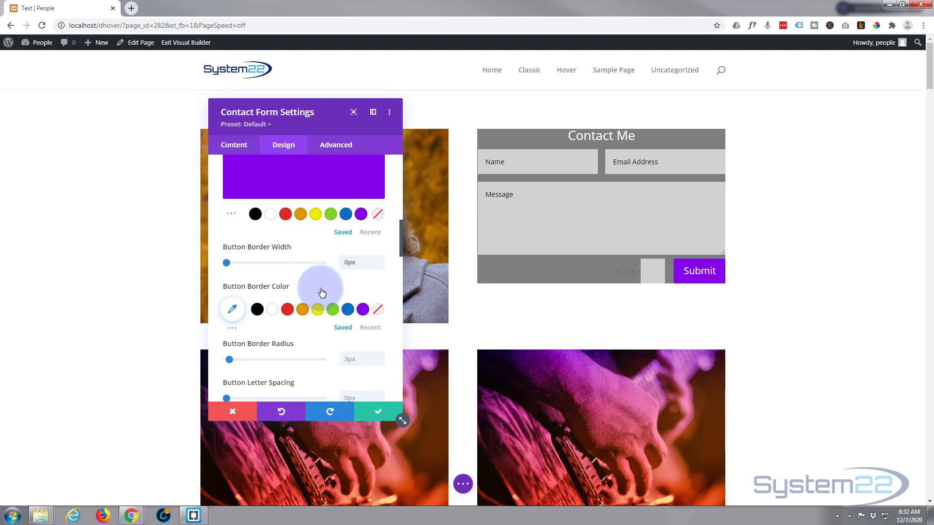
Step: Set the form's padding to 50px top, bottom, left and right, and confirm the settings
scroll(322, 292, "down", 4)
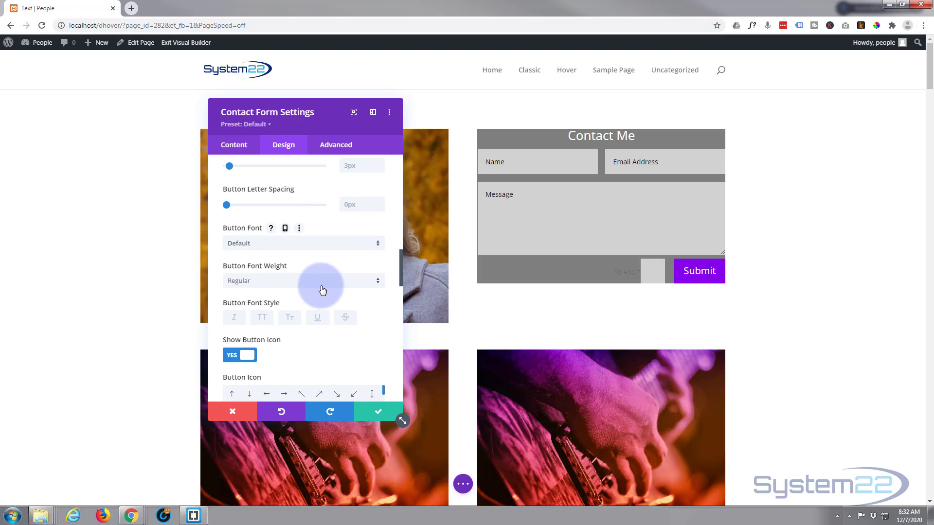
scroll(322, 291, "down", 10)
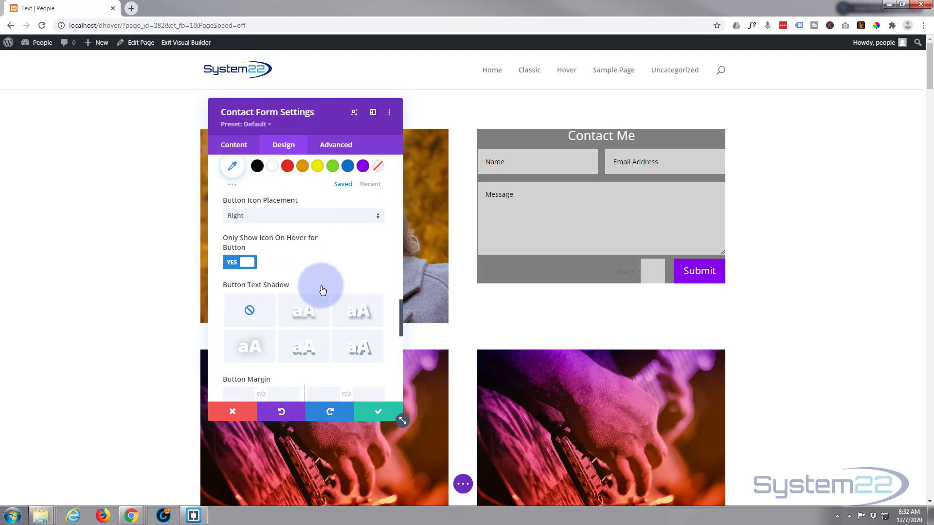
scroll(323, 290, "down", 4)
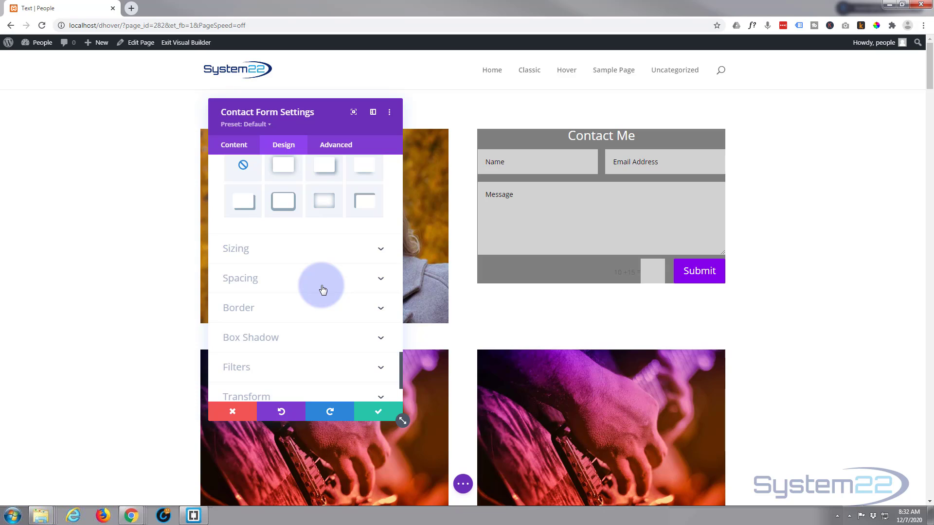
left_click(278, 287)
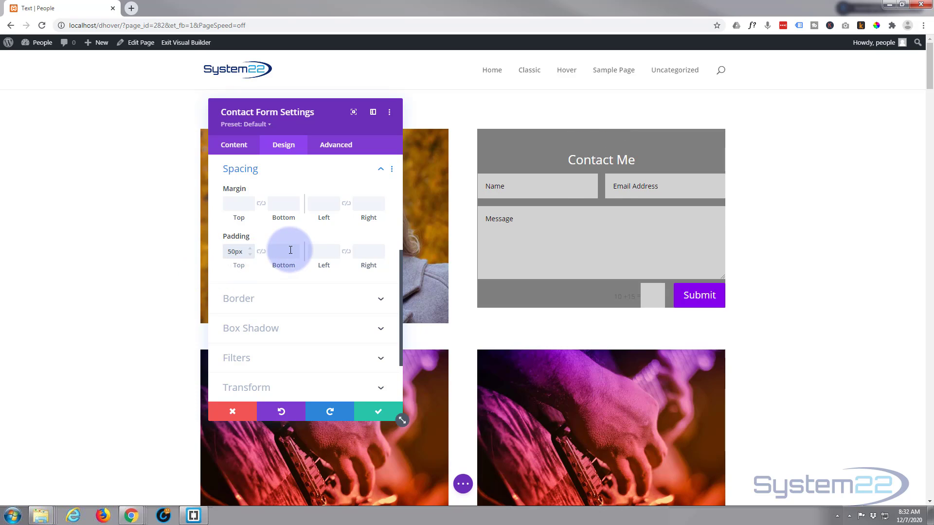
left_click(261, 253)
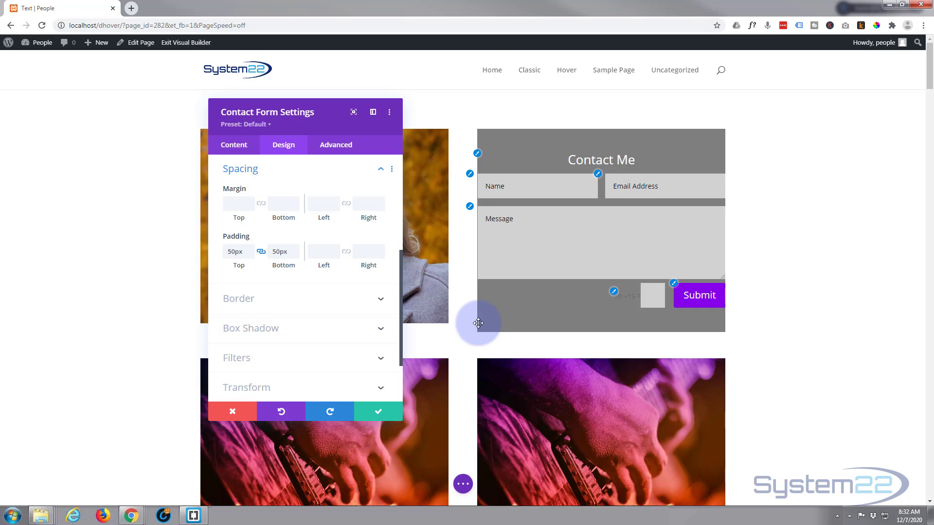
left_click(319, 253)
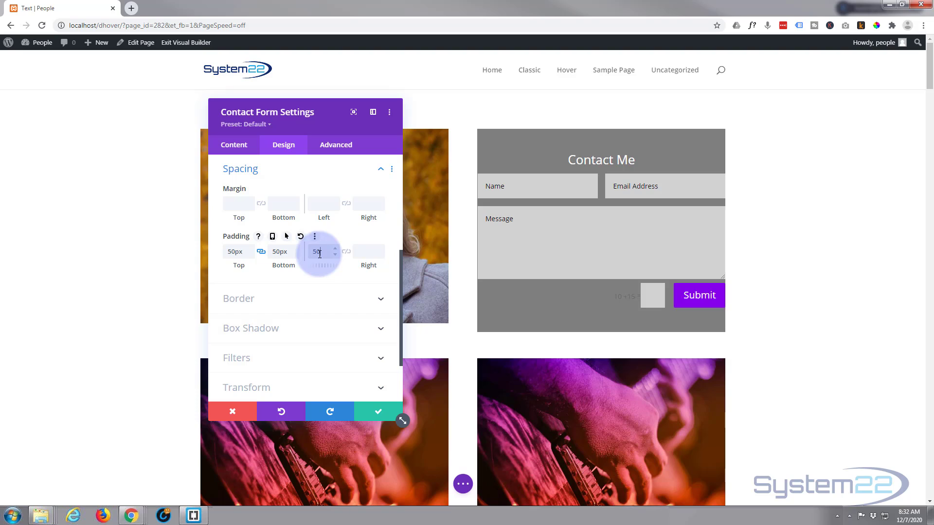
type("50")
left_click(346, 252)
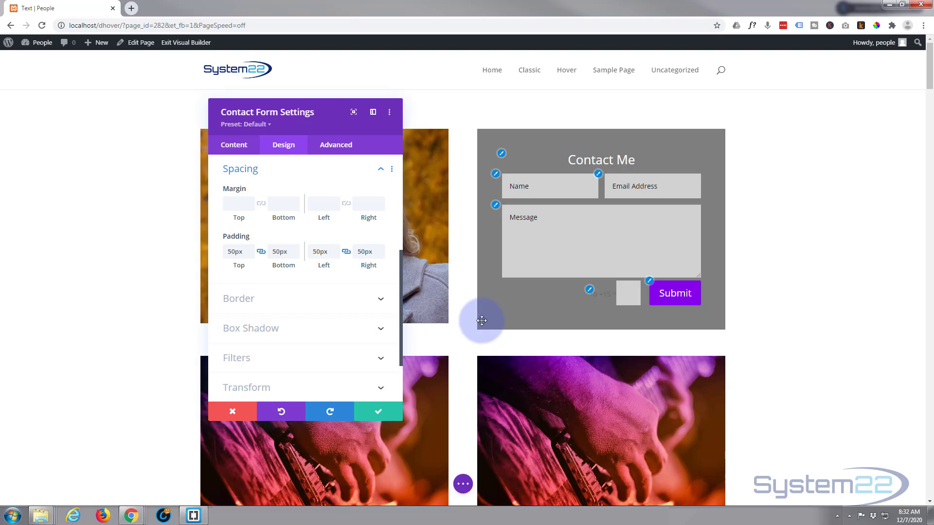
scroll(267, 291, "down", 2)
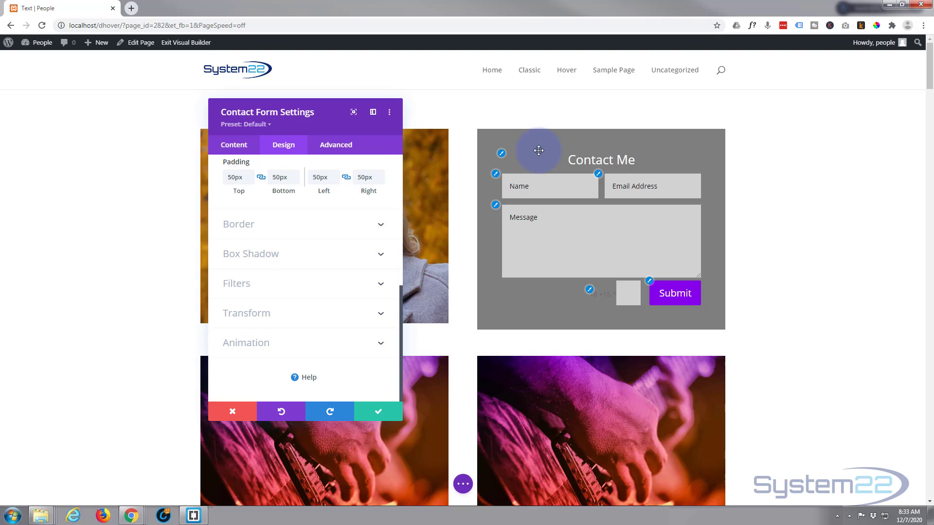
left_click(379, 413)
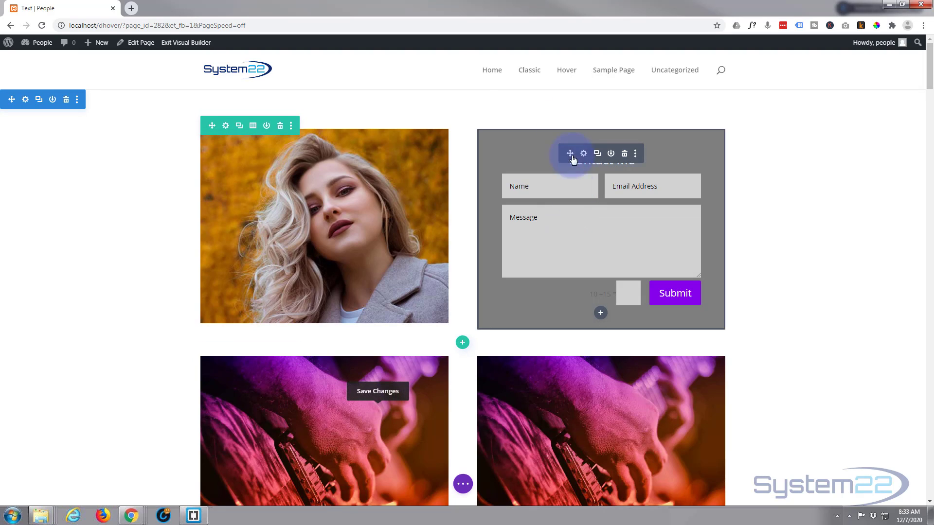
Step: Make the person2 photo the contact form column's background image from its Background > Image settings
left_click(225, 128)
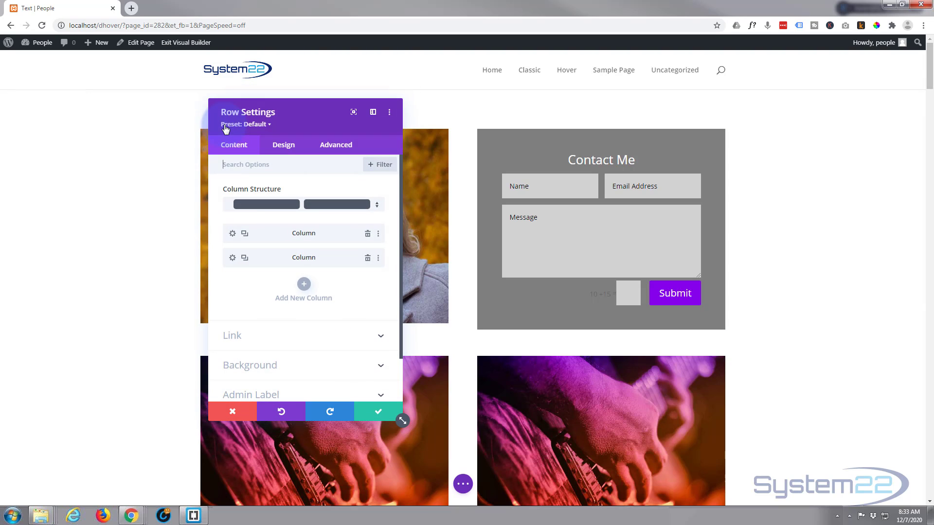
left_click(236, 262)
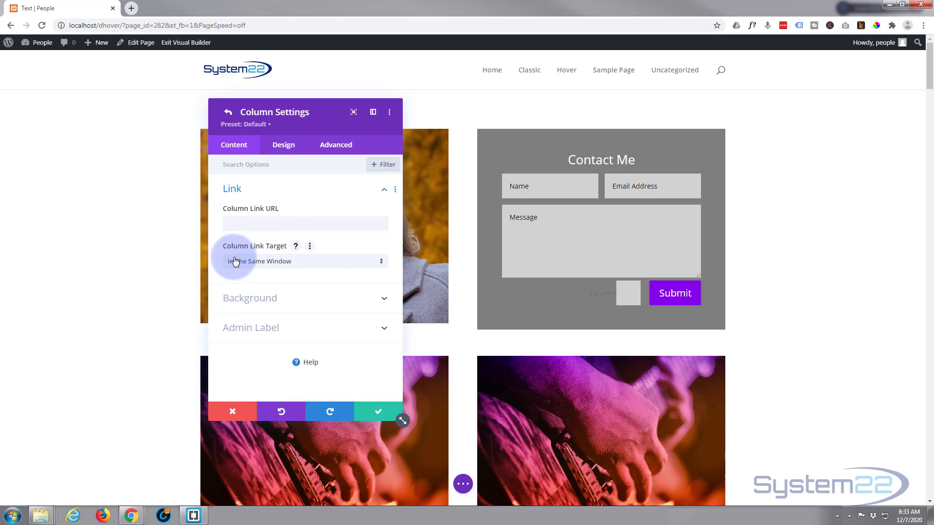
left_click(312, 298)
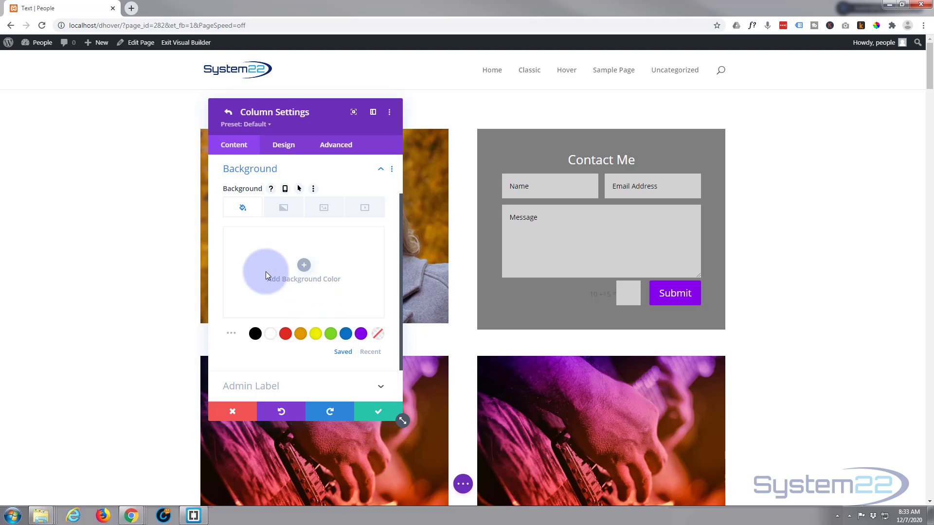
left_click(323, 208)
left_click(306, 268)
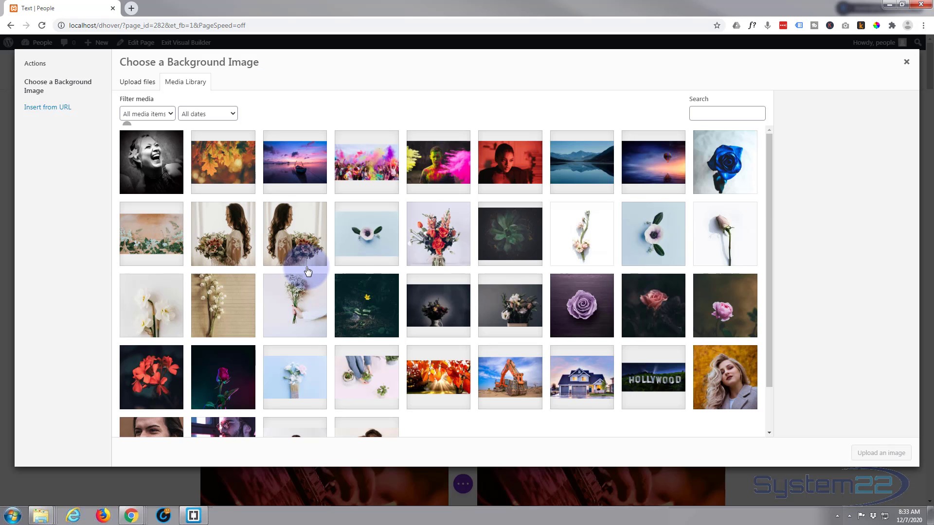
left_click(732, 377)
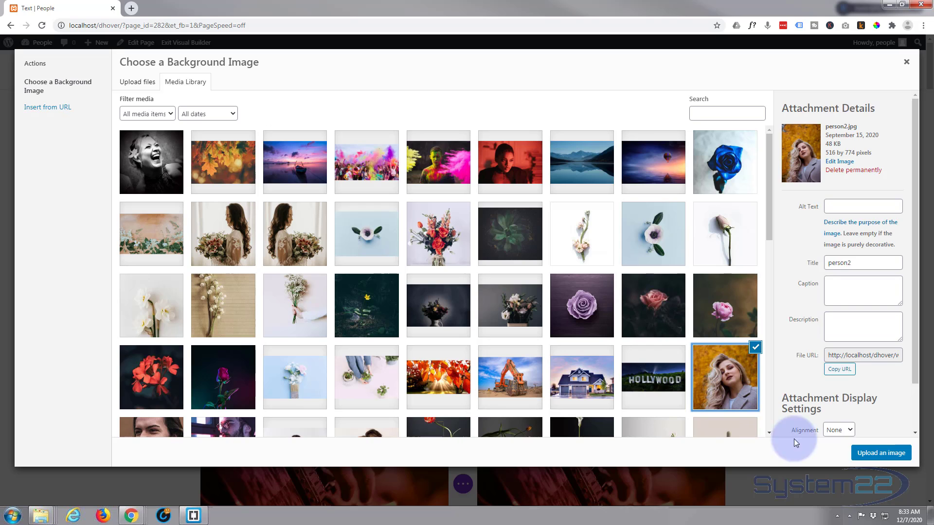
left_click(868, 454)
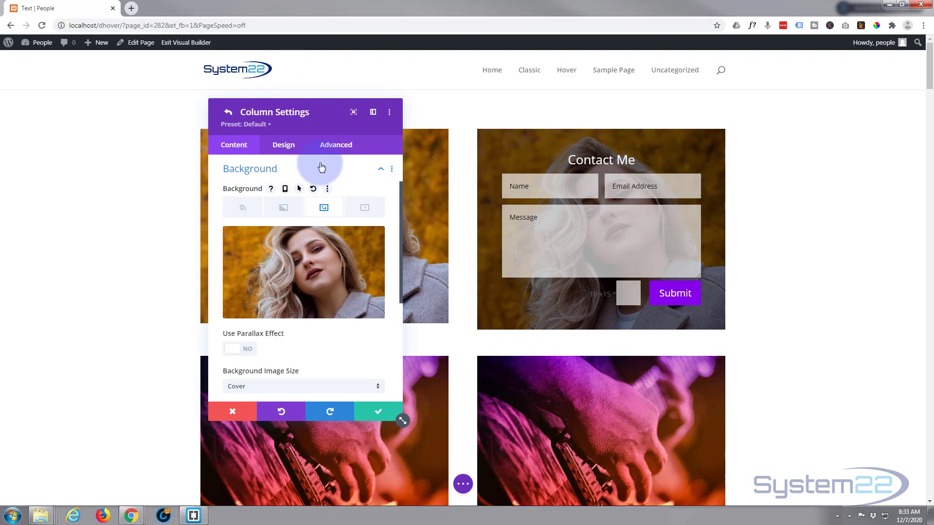
Step: Enter a height:400px; rule in the column's Advanced Main Element custom CSS
left_click(333, 147)
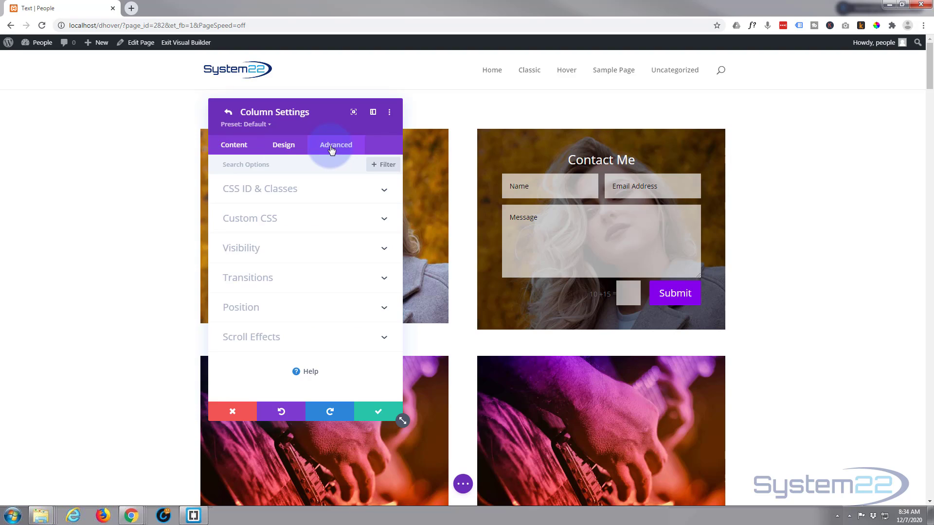
left_click(329, 217)
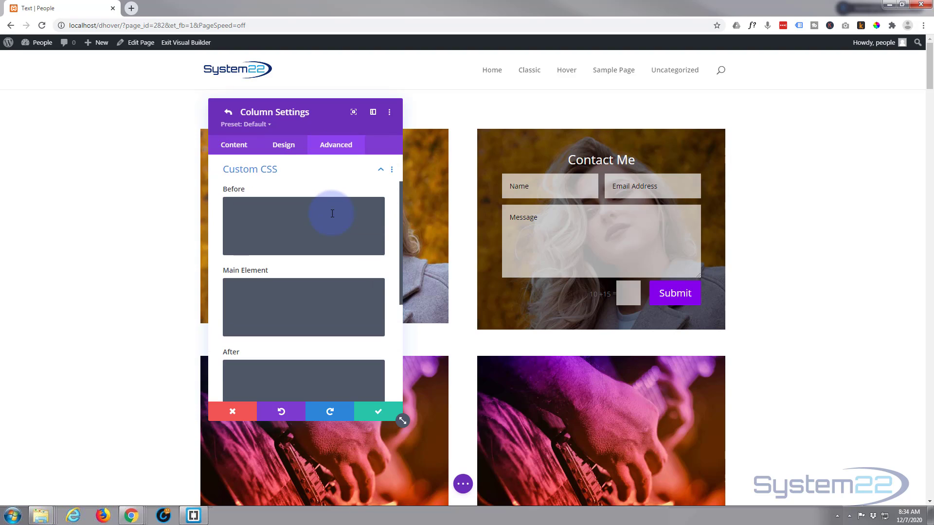
left_click(261, 292)
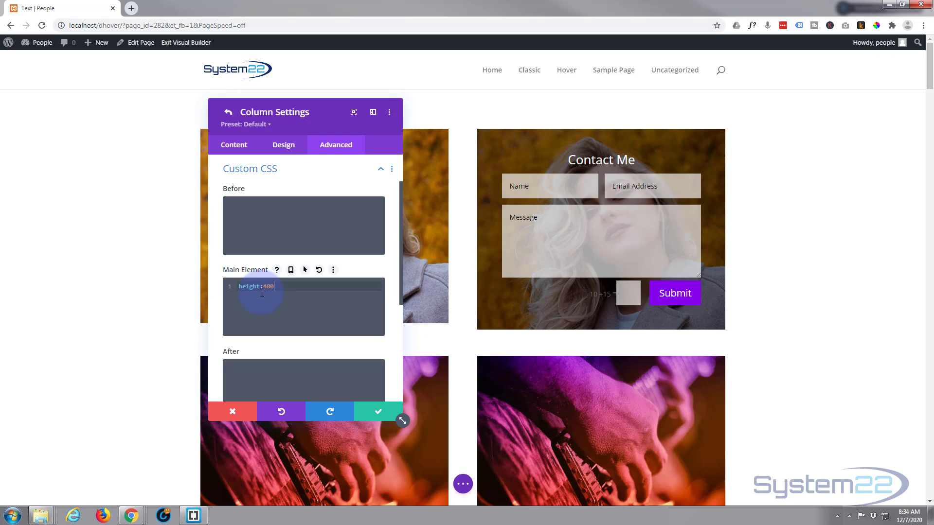
type("x;")
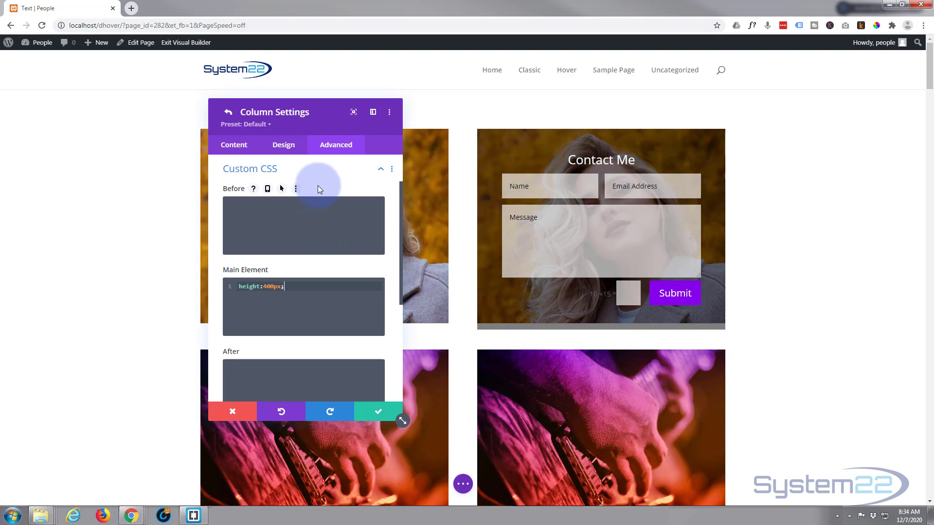
left_click(307, 172)
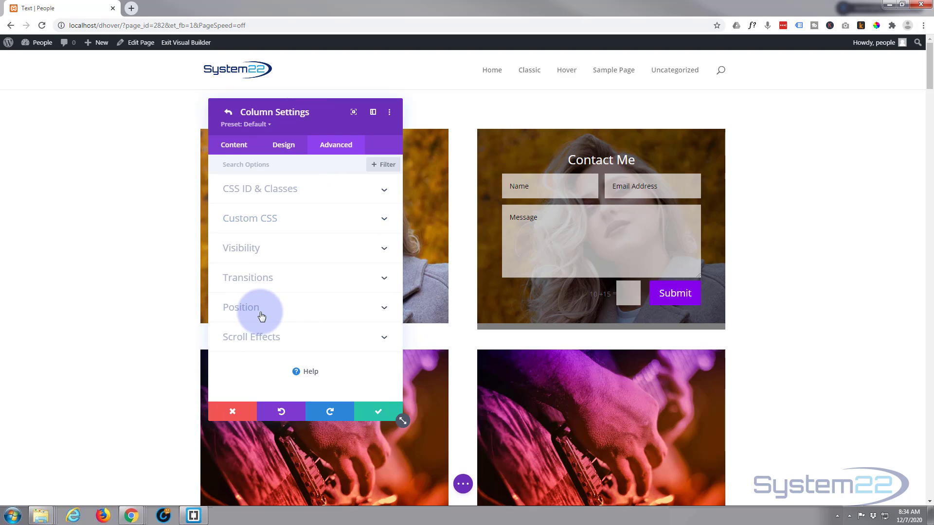
Step: Set the column's Horizontal and Vertical Overflow to Hidden and save the column settings
left_click(279, 254)
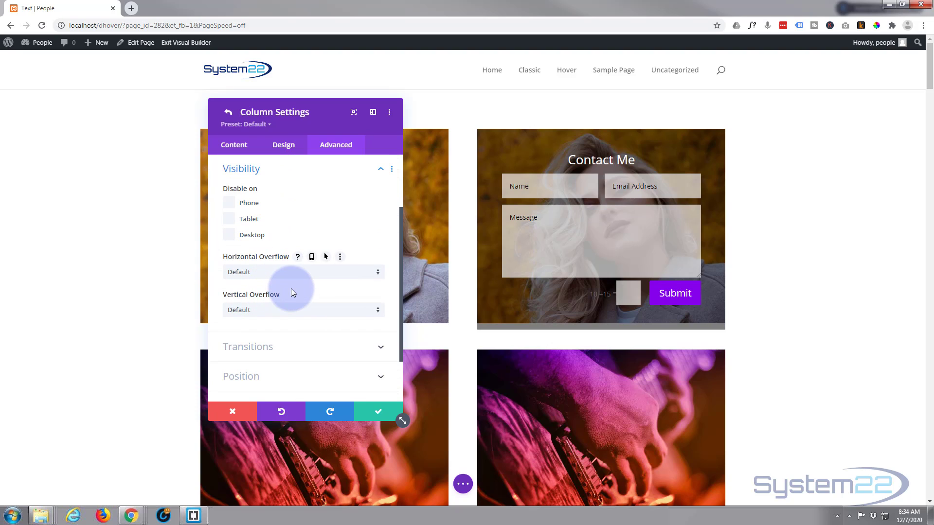
left_click(288, 272)
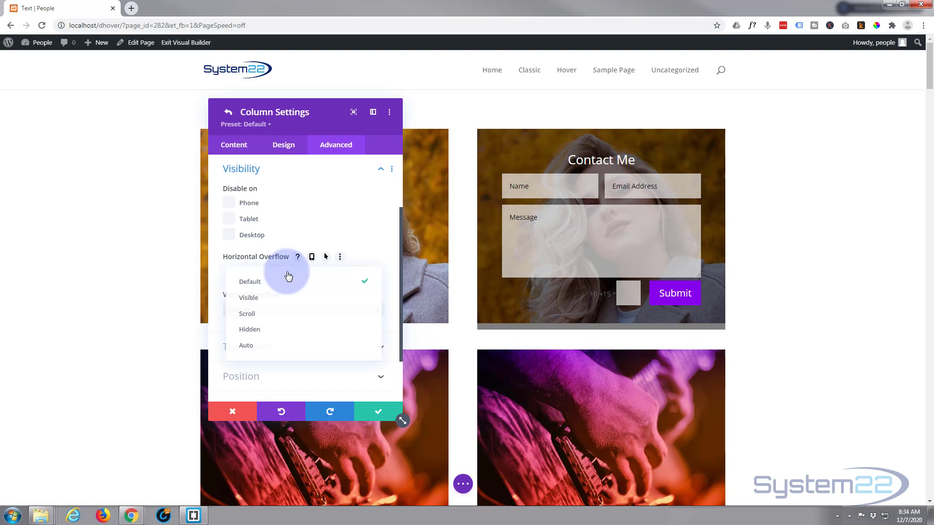
left_click(270, 332)
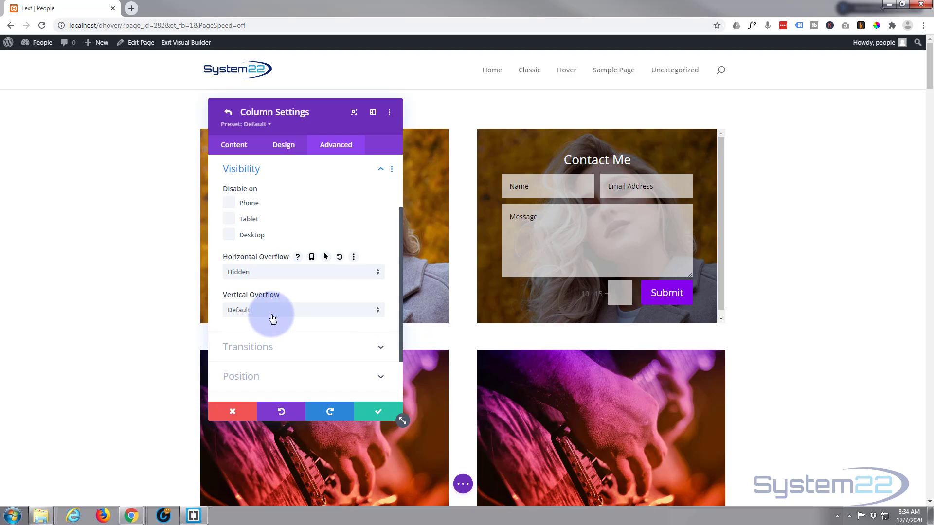
left_click(271, 311)
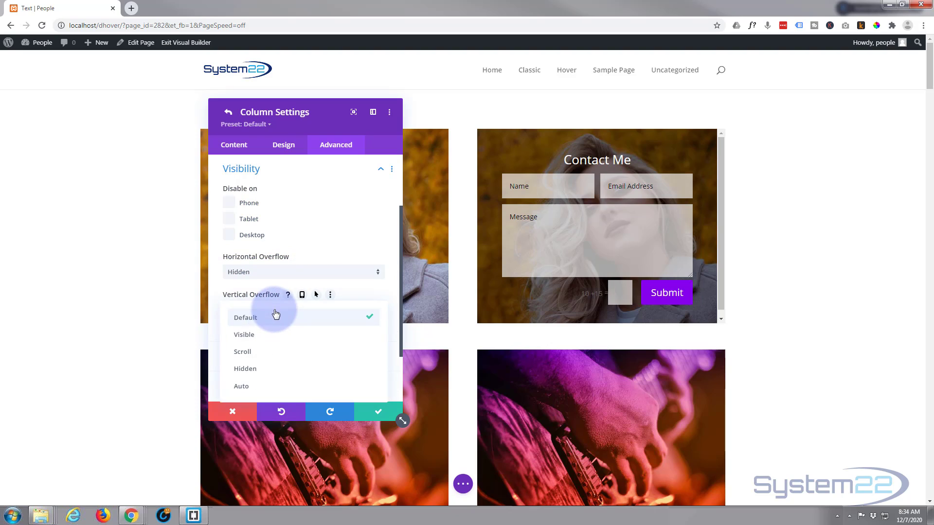
left_click(270, 371)
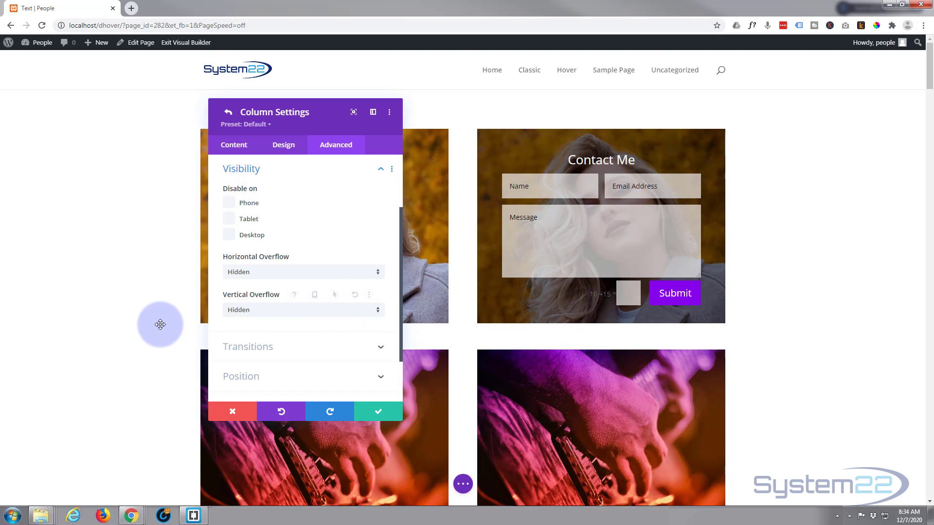
left_click(378, 415)
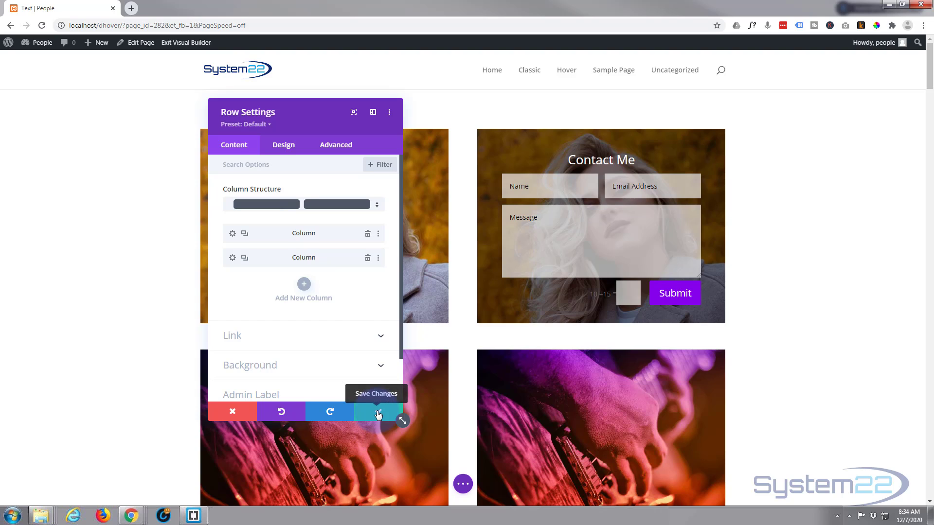
Step: Save the row settings, then bring up the contact form's Design > Spacing options
left_click(378, 414)
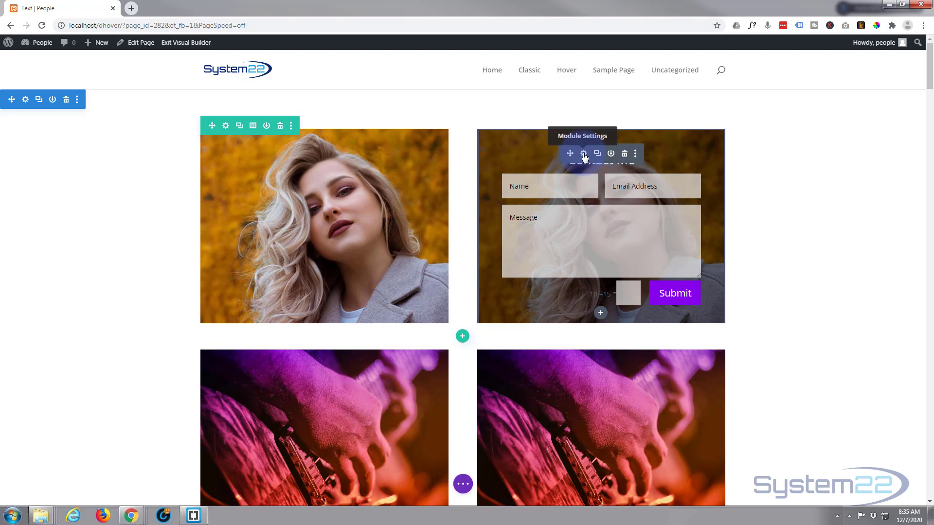
left_click(583, 155)
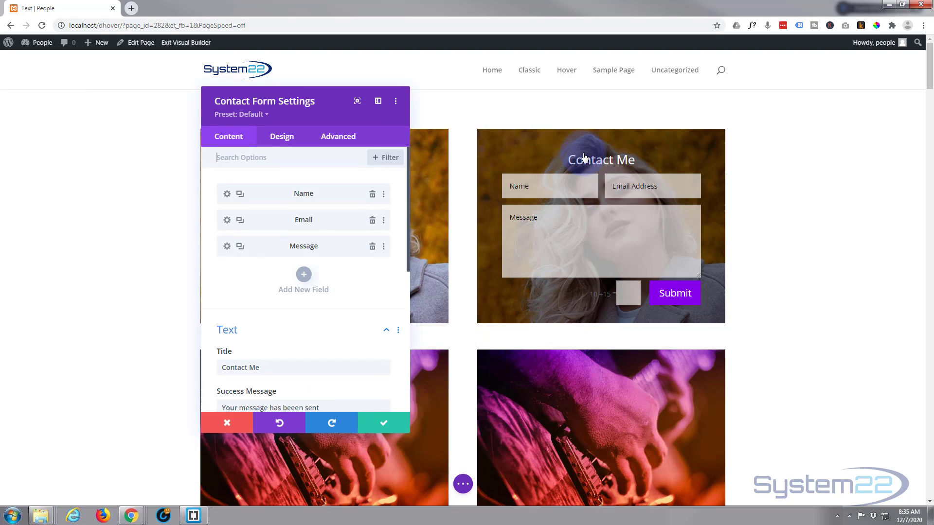
left_click(270, 147)
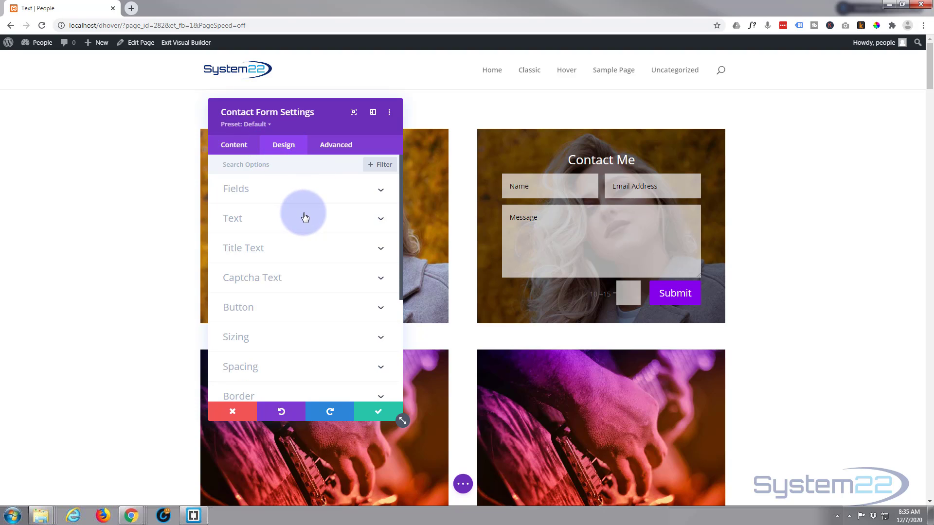
scroll(302, 217, "down", 5)
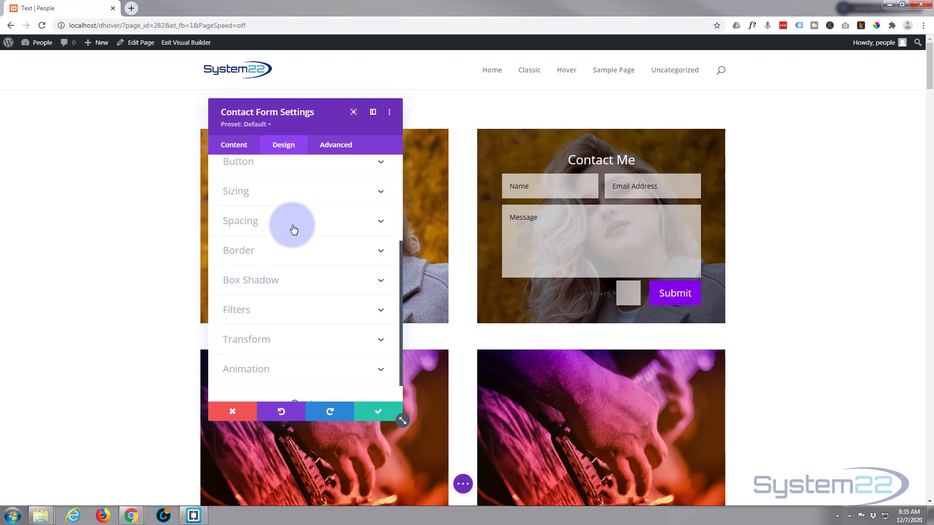
left_click(294, 228)
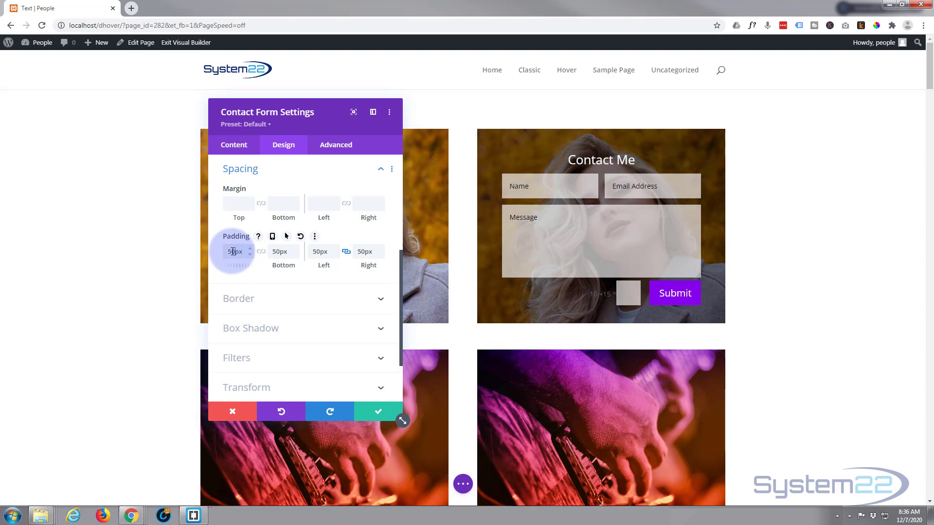
Step: Set the contact form's Padding Top to 400px by default and 50px on hover
left_click_drag(234, 252, 227, 251)
type("400")
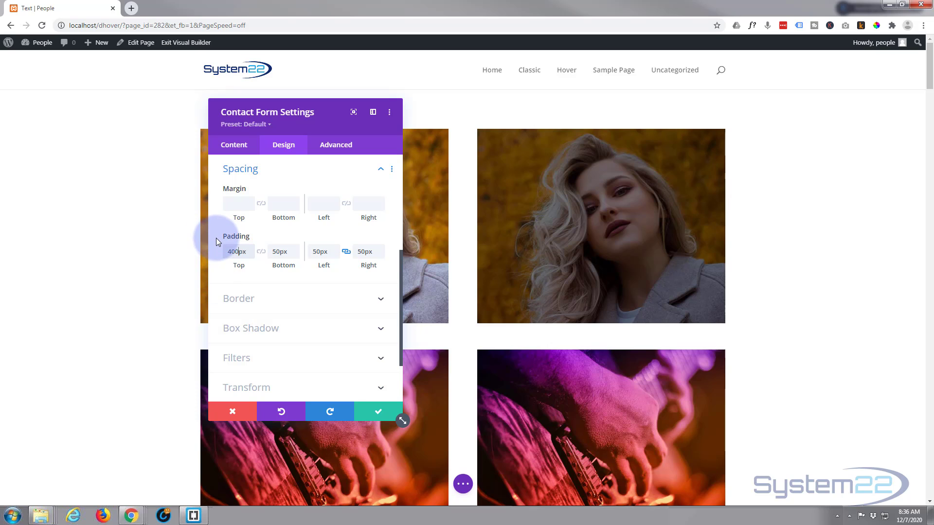
mouse_move(233, 237)
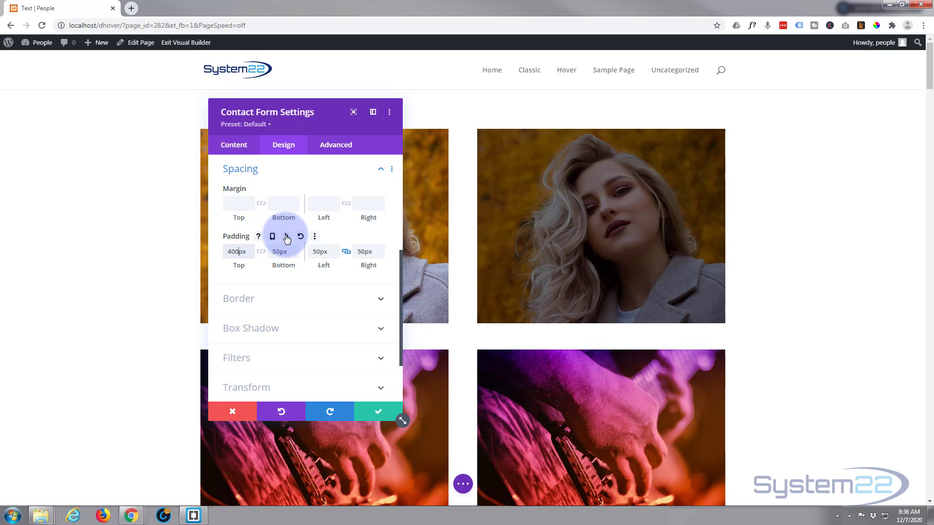
left_click(286, 238)
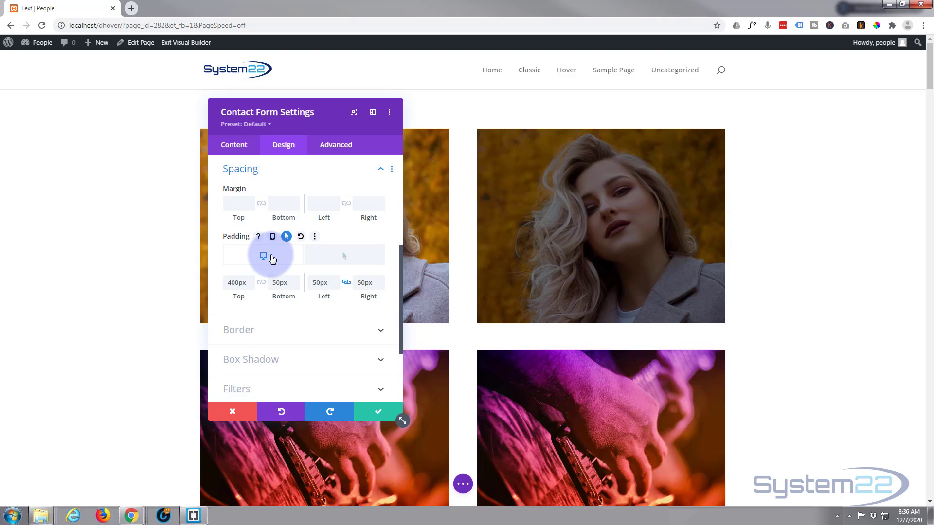
left_click(238, 282)
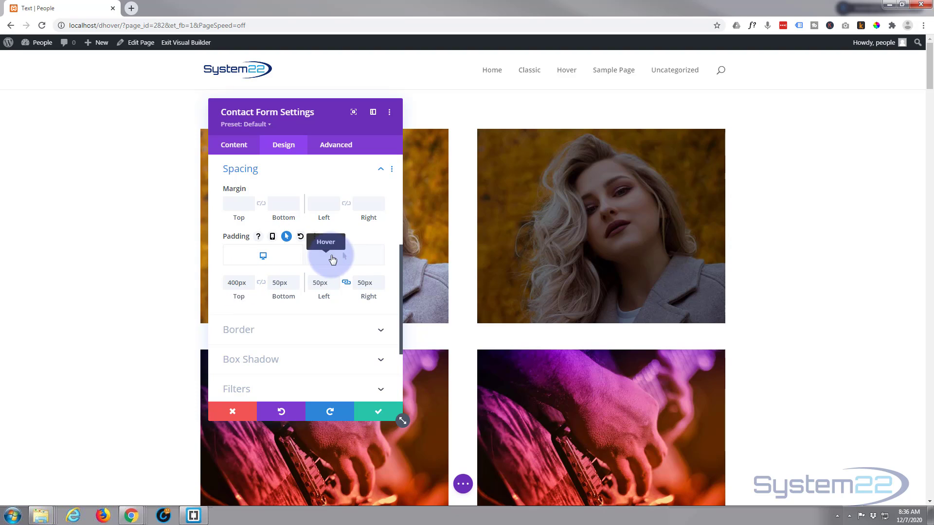
left_click(346, 258)
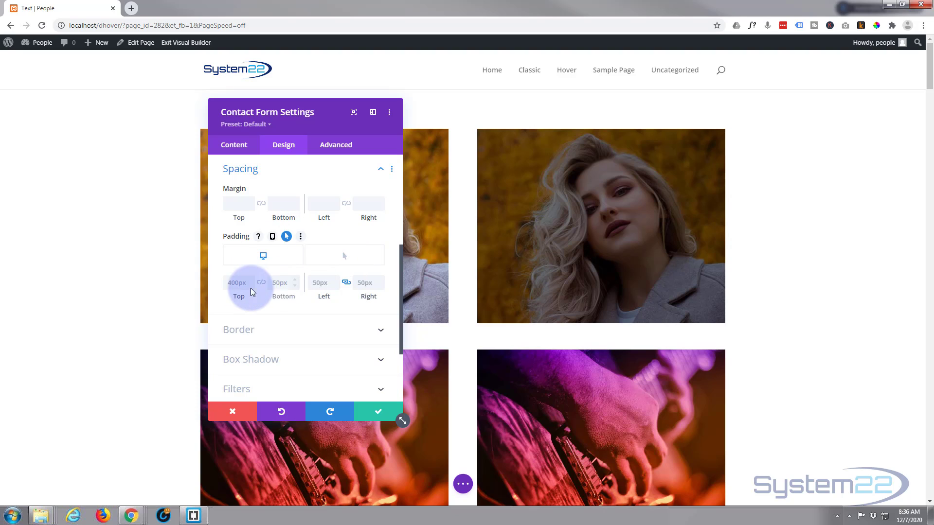
left_click(227, 282)
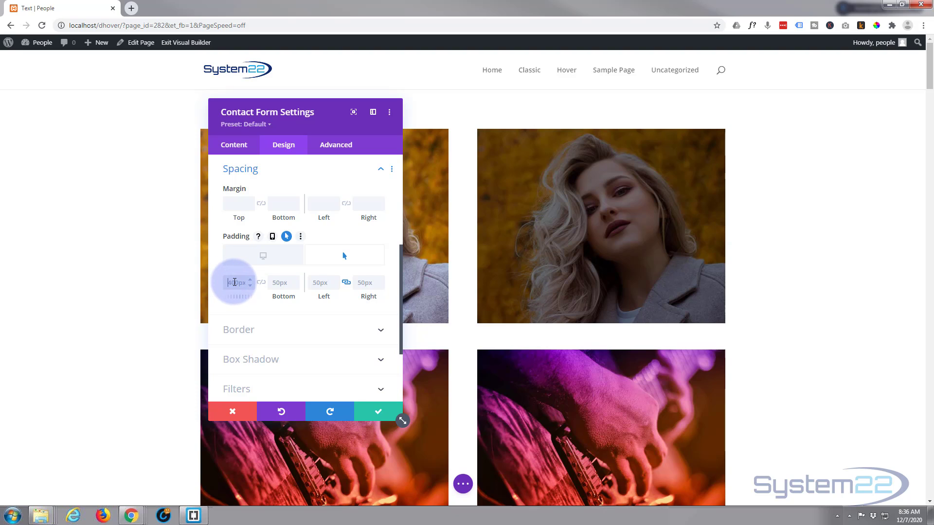
type("50")
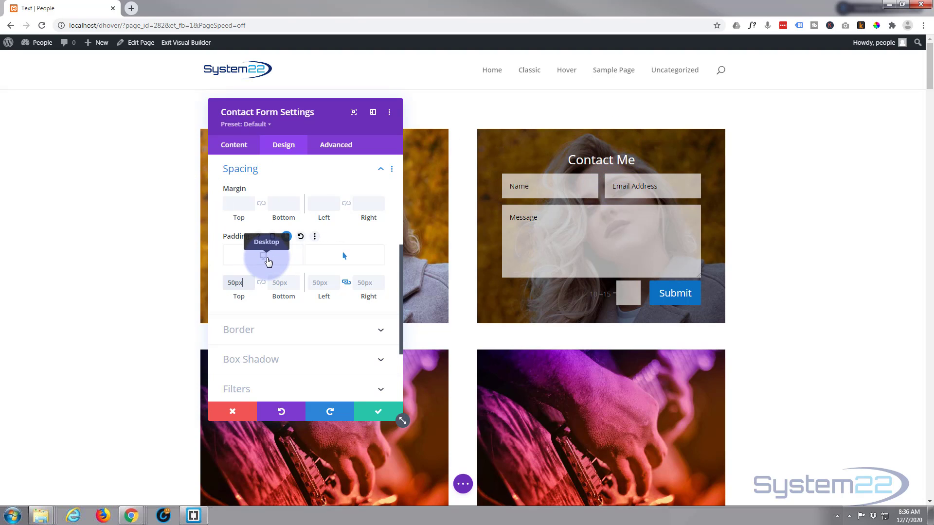
left_click(268, 261)
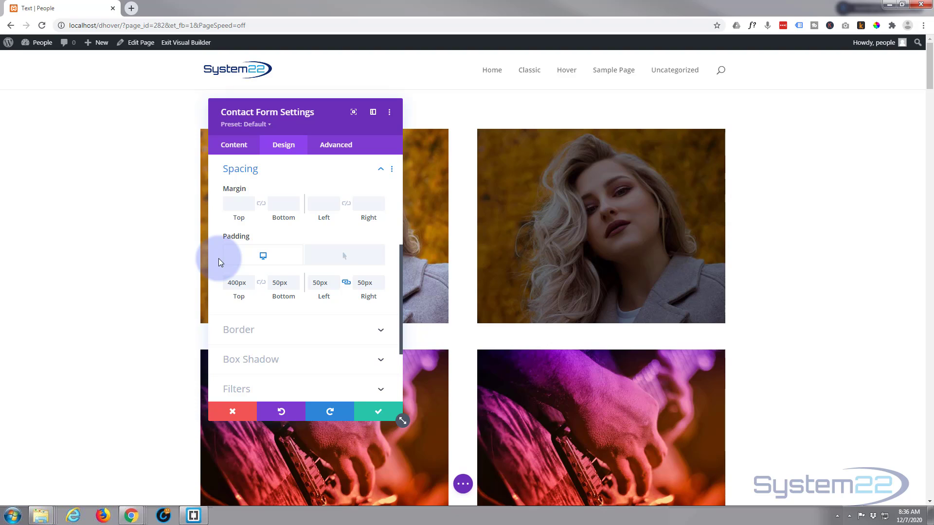
Step: Enable a separate hover background colour and pick a mid grey in the form's background picker
left_click(228, 148)
scroll(276, 202, "down", 5)
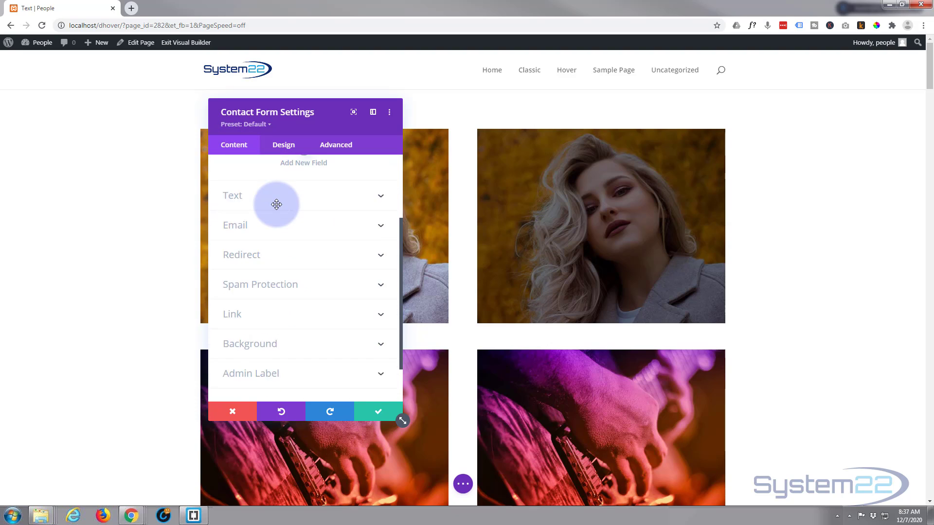
left_click(290, 313)
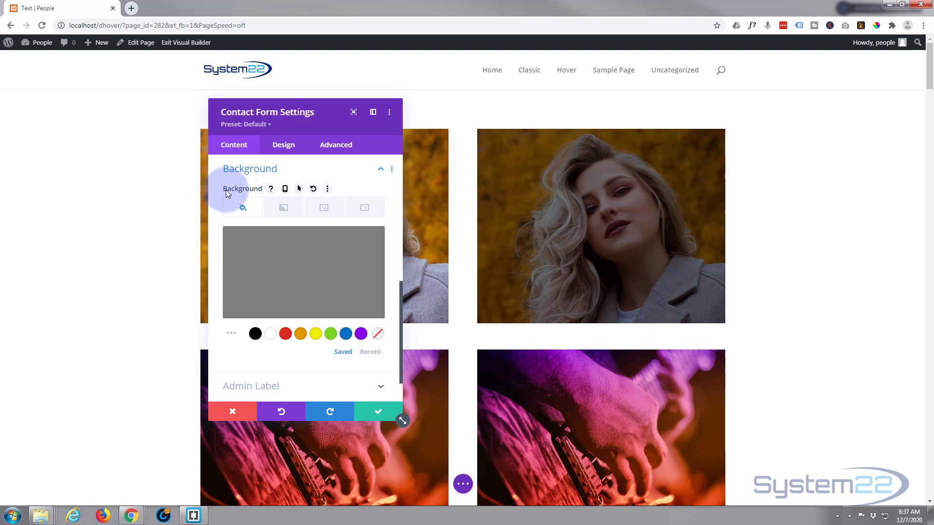
left_click(299, 189)
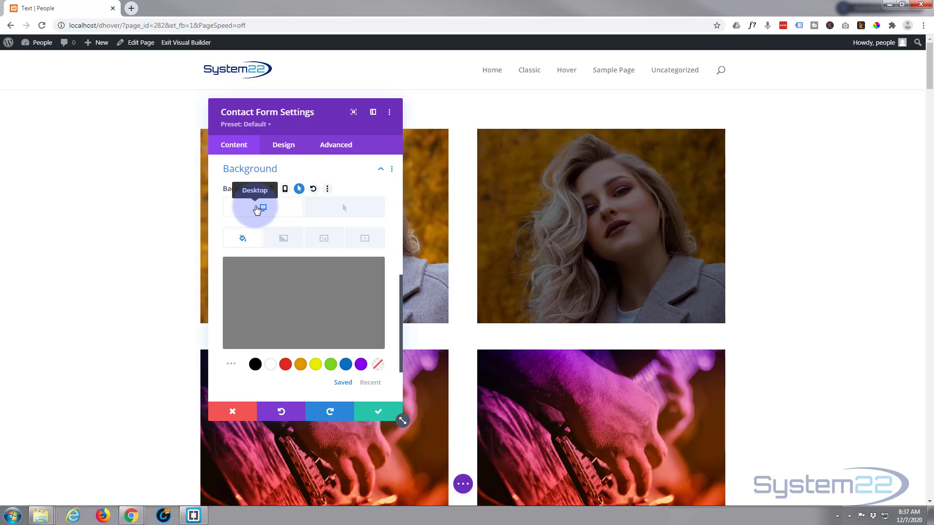
mouse_move(370, 282)
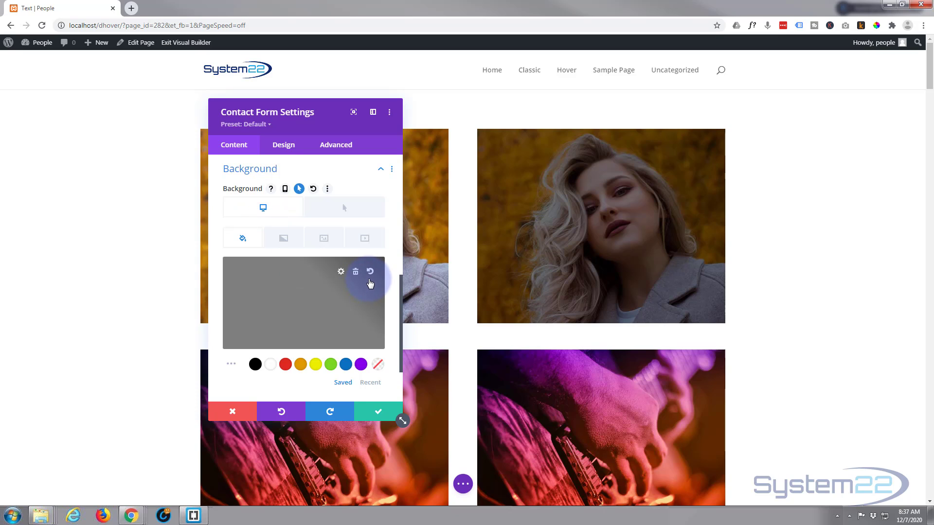
left_click(287, 308)
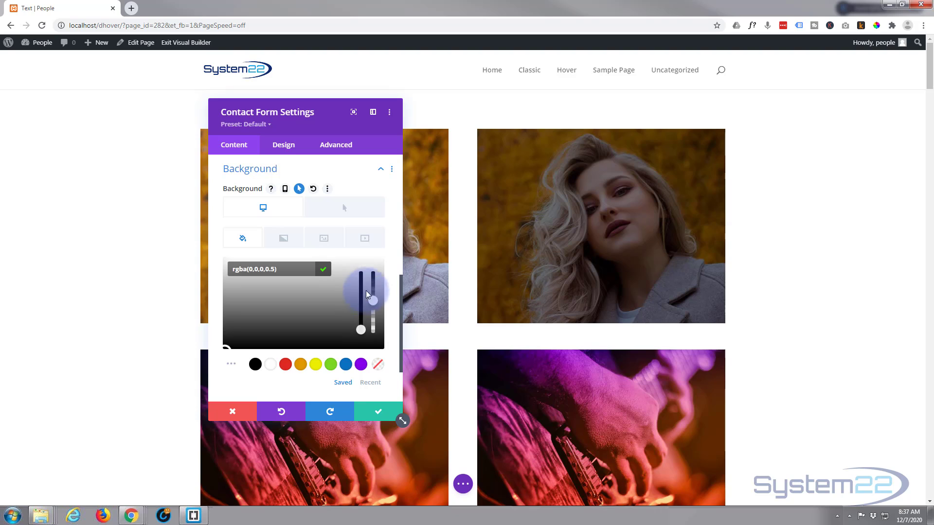
left_click(373, 340)
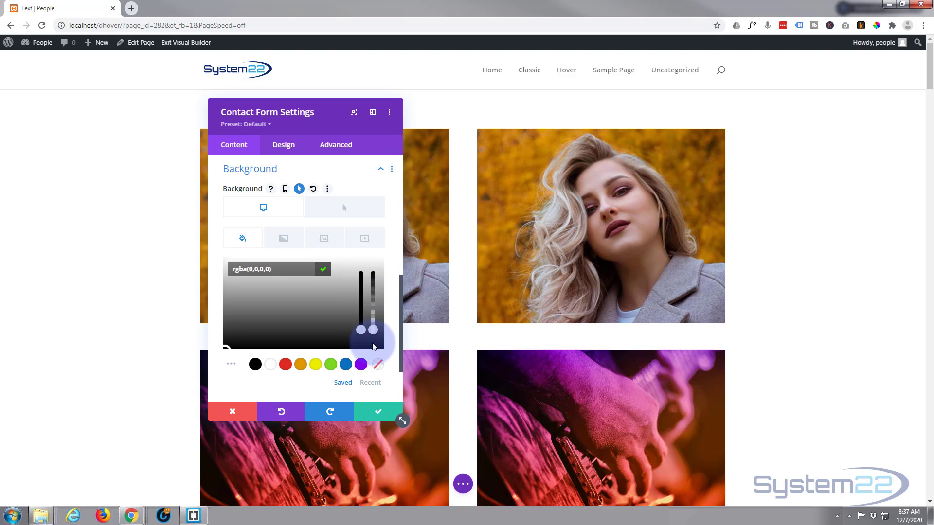
left_click(310, 320)
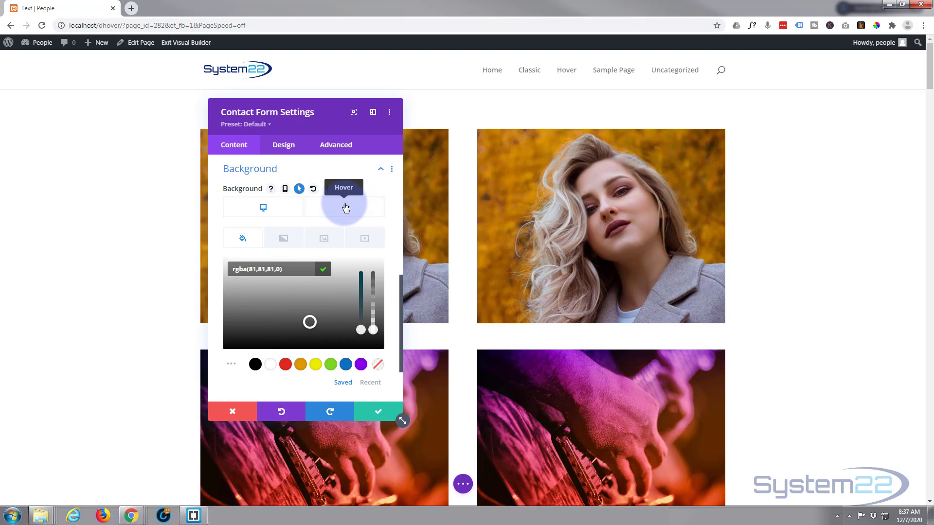
Step: Make the hover background grey about 62% opaque, preview it, and return to normal settings
left_click(345, 208)
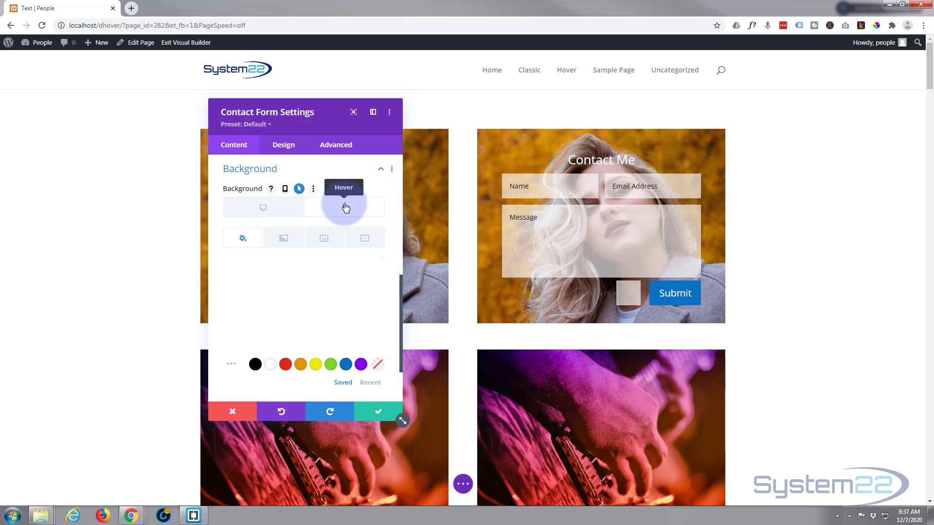
left_click(306, 288)
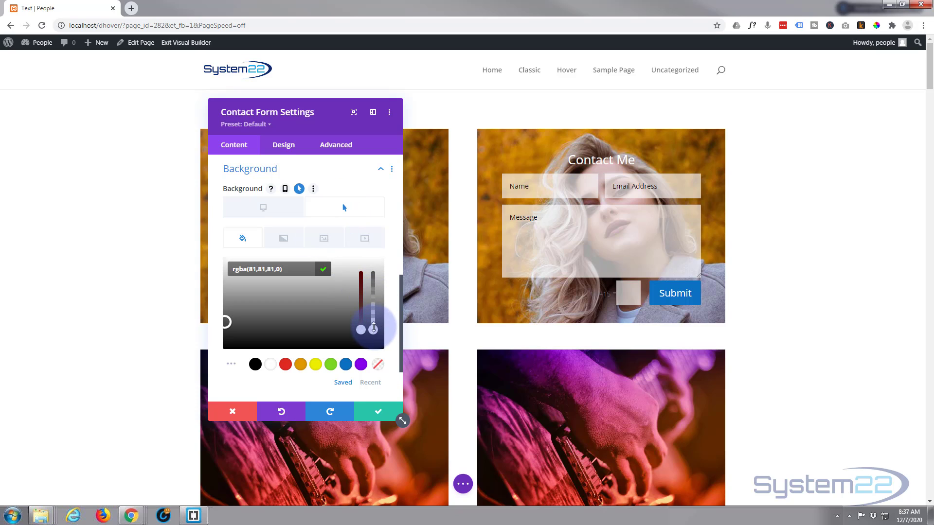
left_click_drag(373, 329, 373, 295)
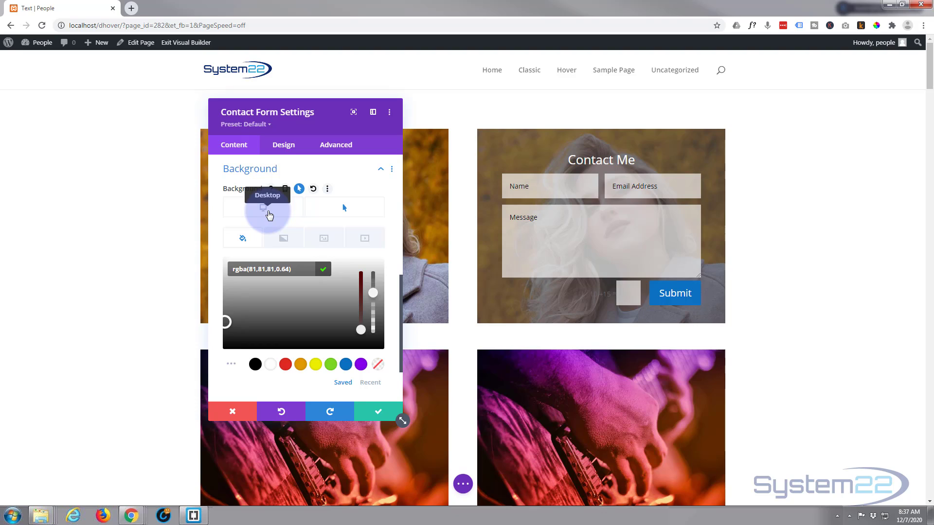
left_click(269, 216)
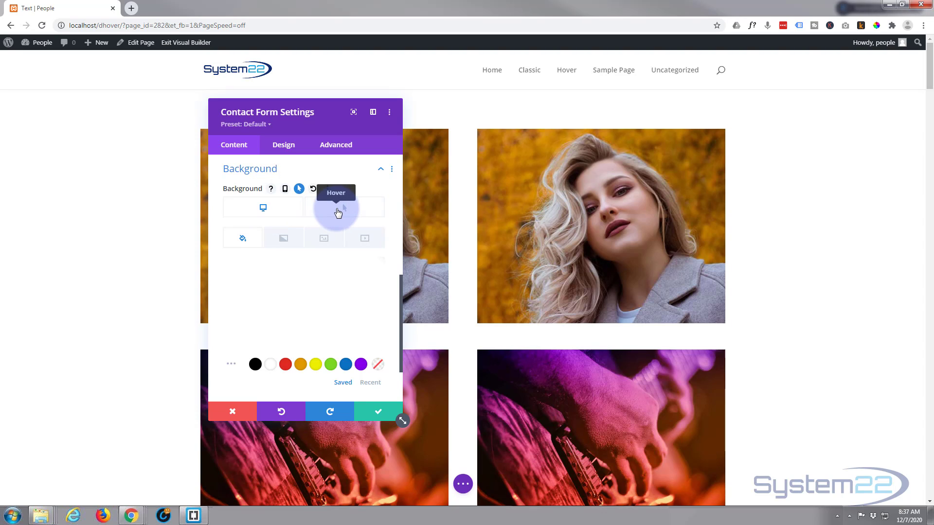
left_click(338, 213)
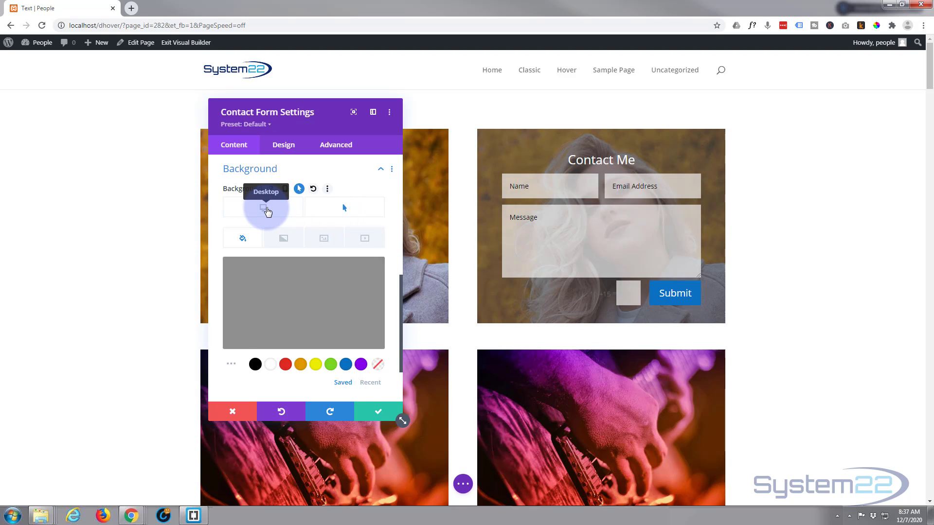
left_click(267, 212)
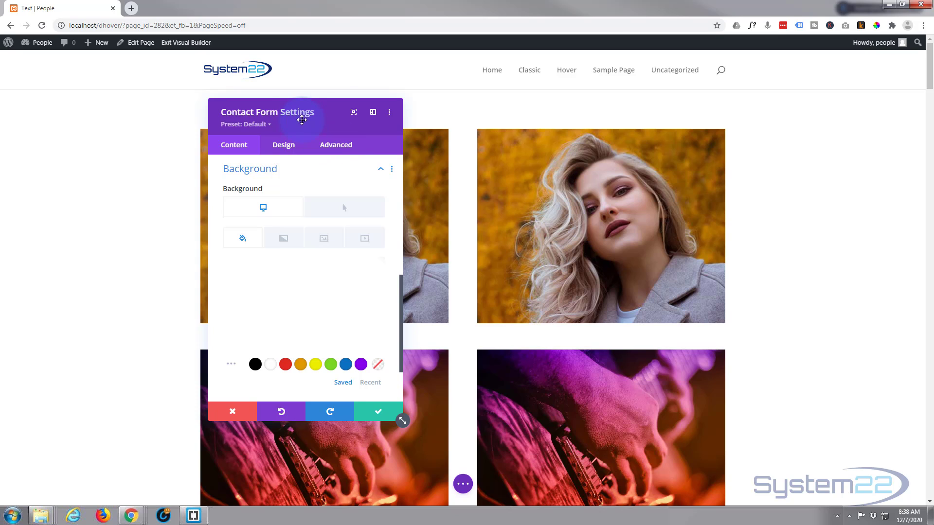
Step: Set the contact form's transition duration to 750ms and speed curve to Ease-In-Out
left_click(346, 148)
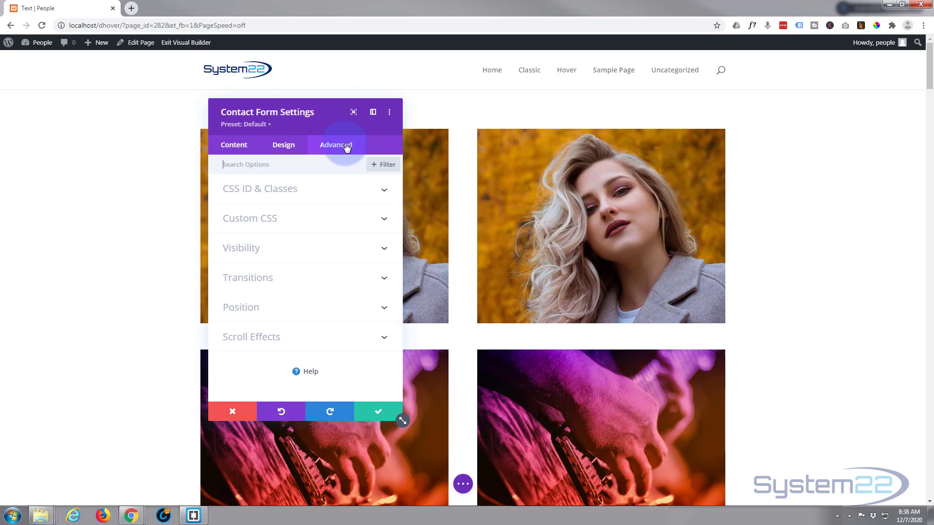
left_click(298, 279)
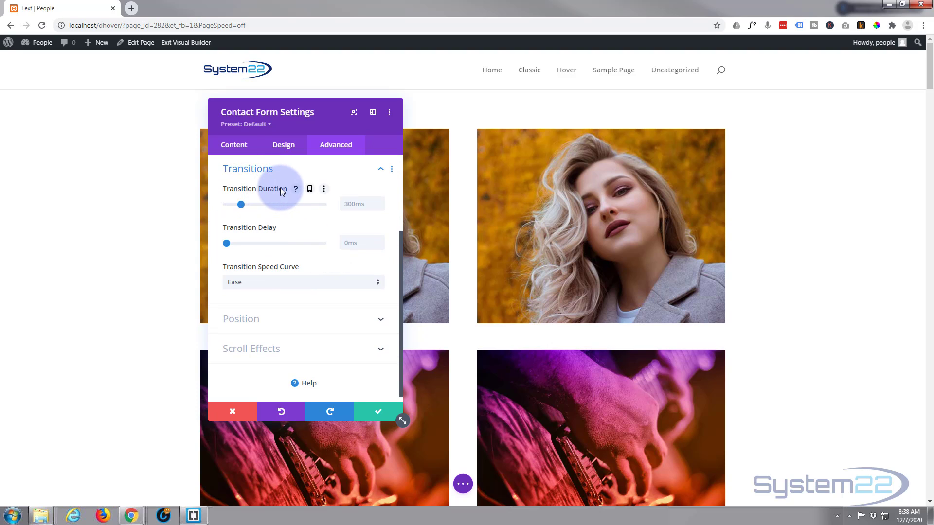
left_click_drag(243, 206, 263, 207)
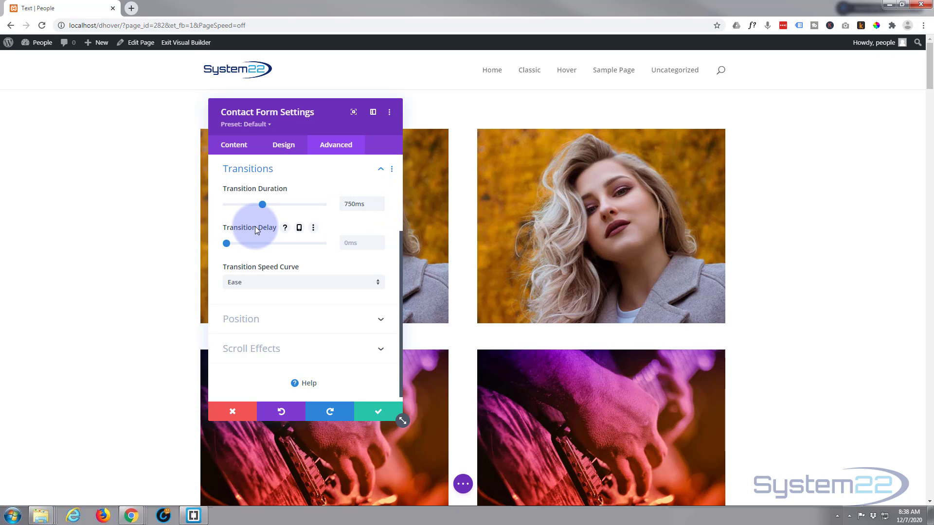
scroll(255, 229, "down", 1)
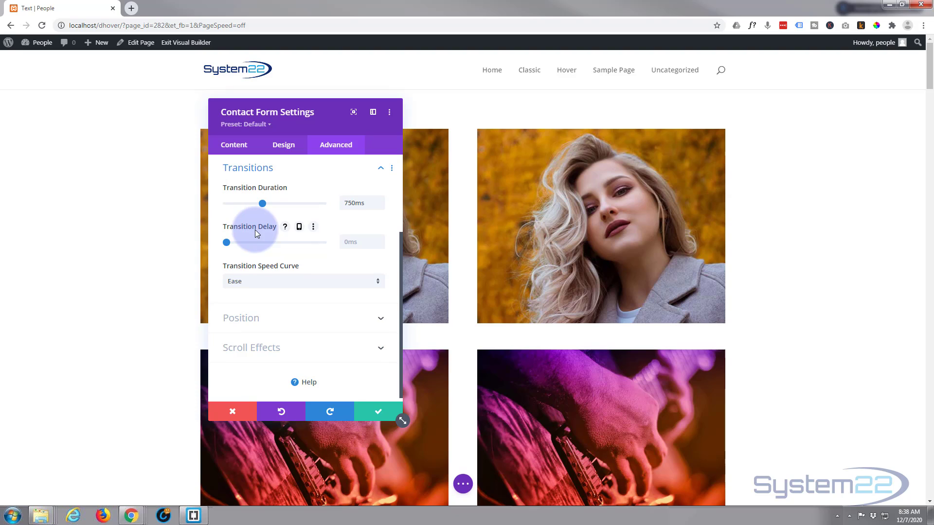
left_click(316, 277)
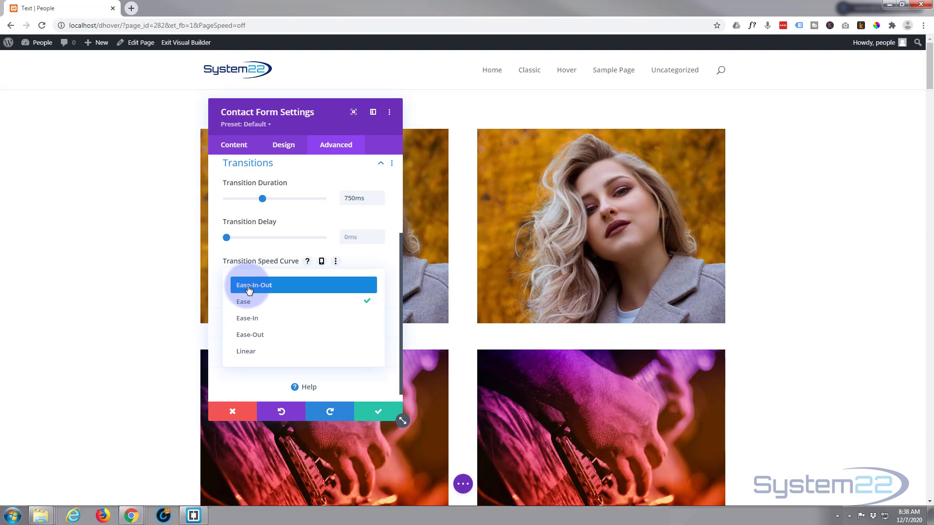
left_click(248, 290)
left_click(295, 279)
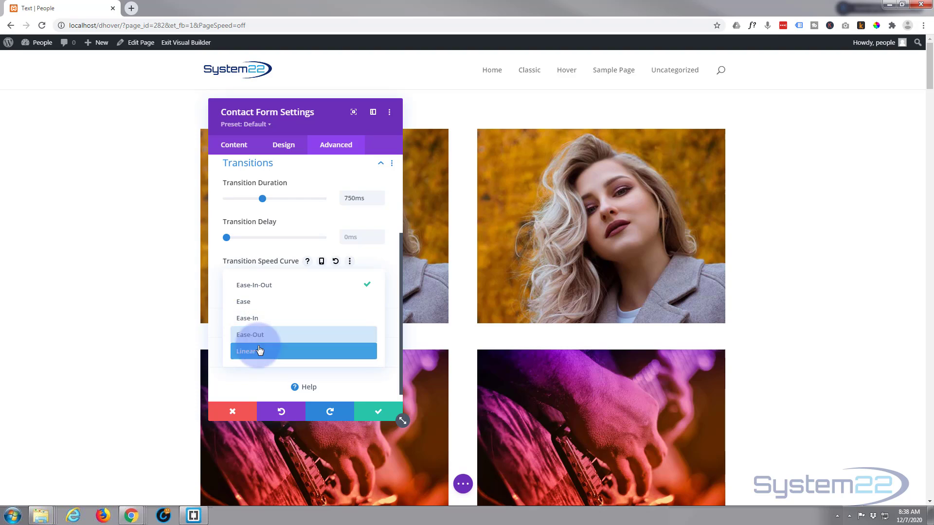
left_click(214, 271)
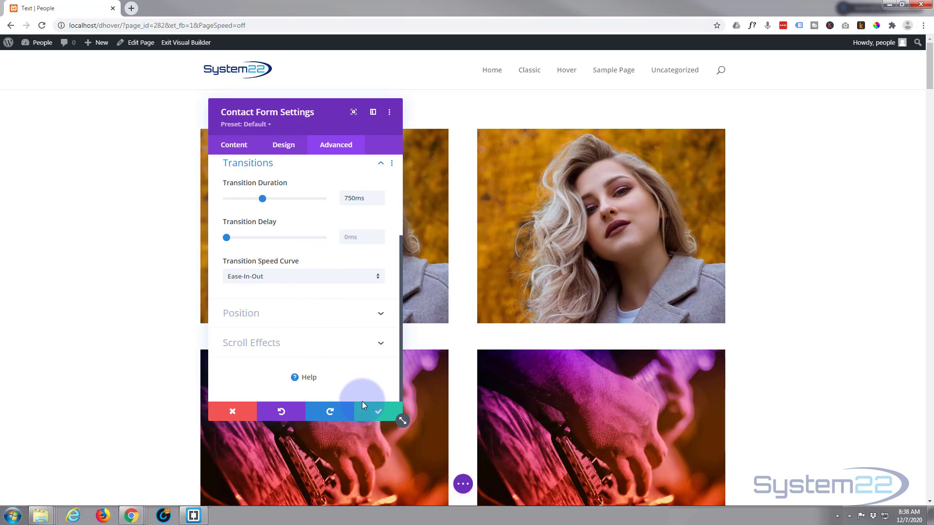
Step: Save the contact form settings and the page as a draft, then exit the Visual Builder
left_click(380, 416)
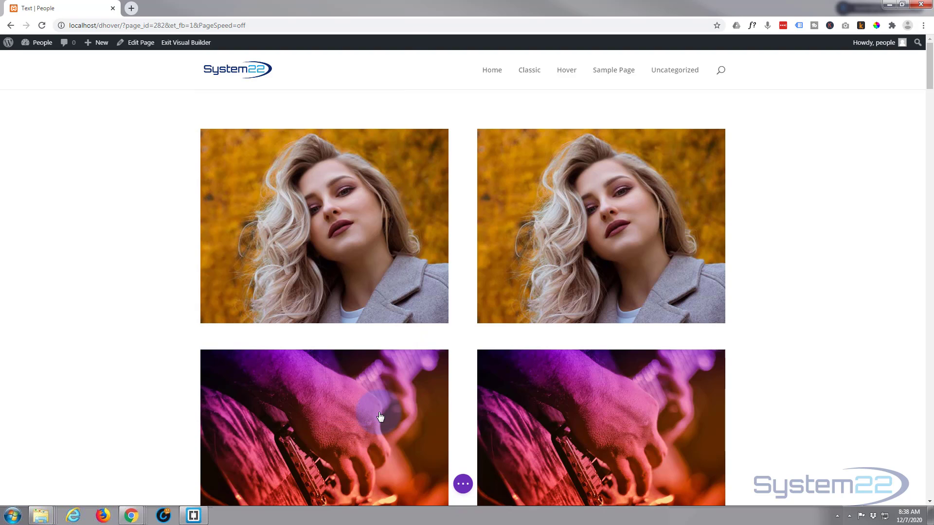
left_click(463, 484)
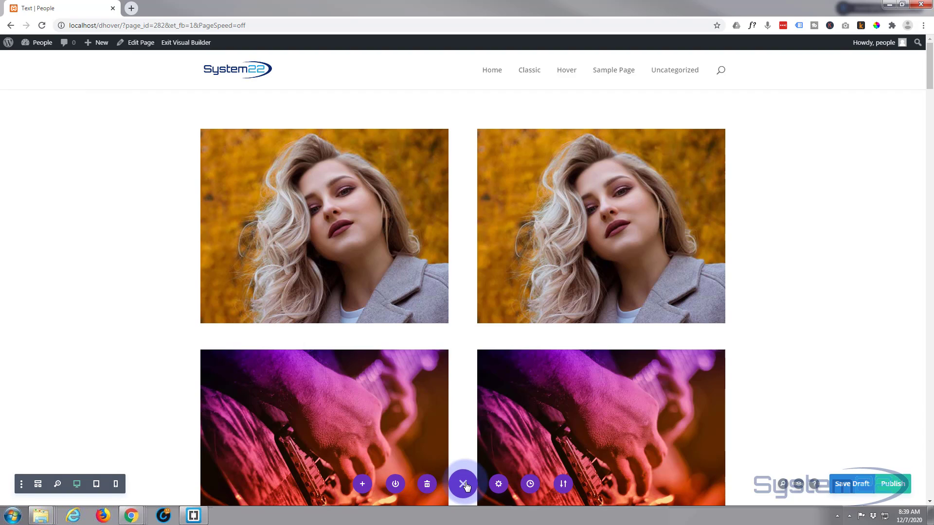
left_click(849, 484)
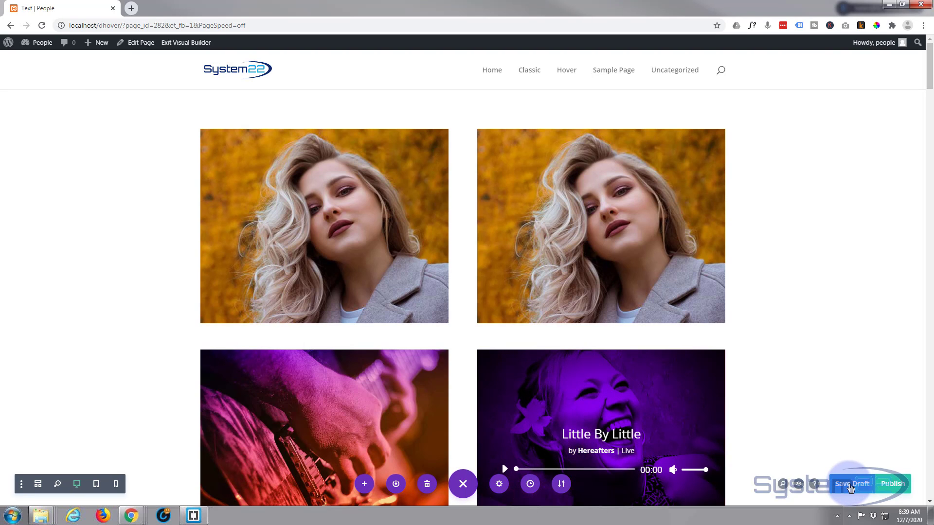
left_click(180, 42)
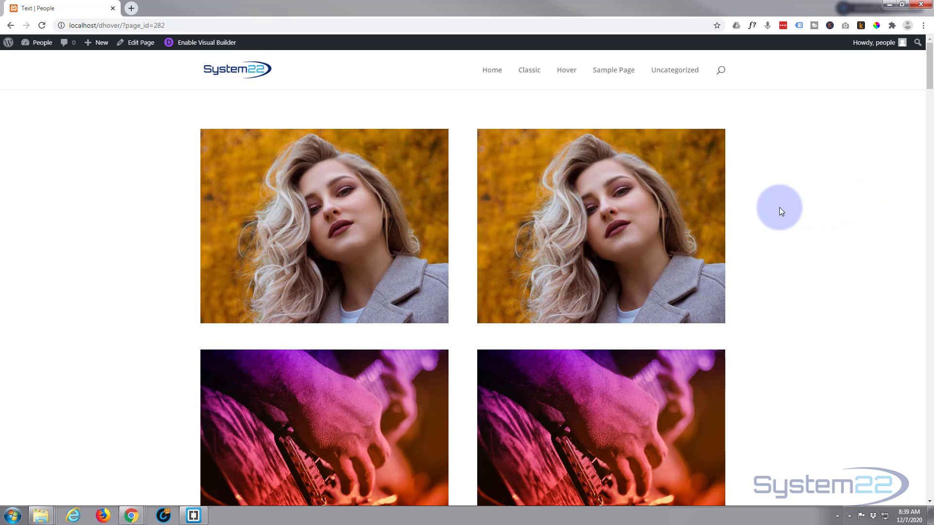
Step: On the live page, test the revealed contact form by typing in its Name field
mouse_move(689, 205)
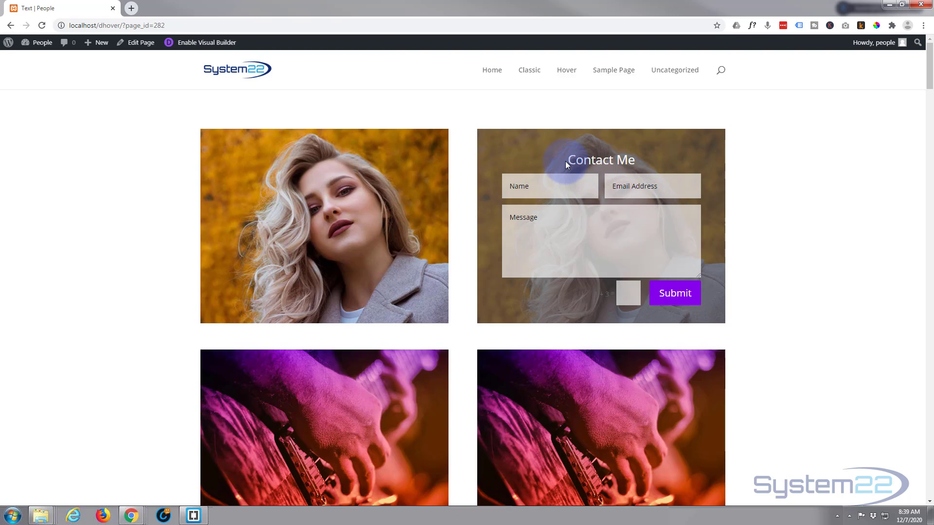
left_click(536, 188)
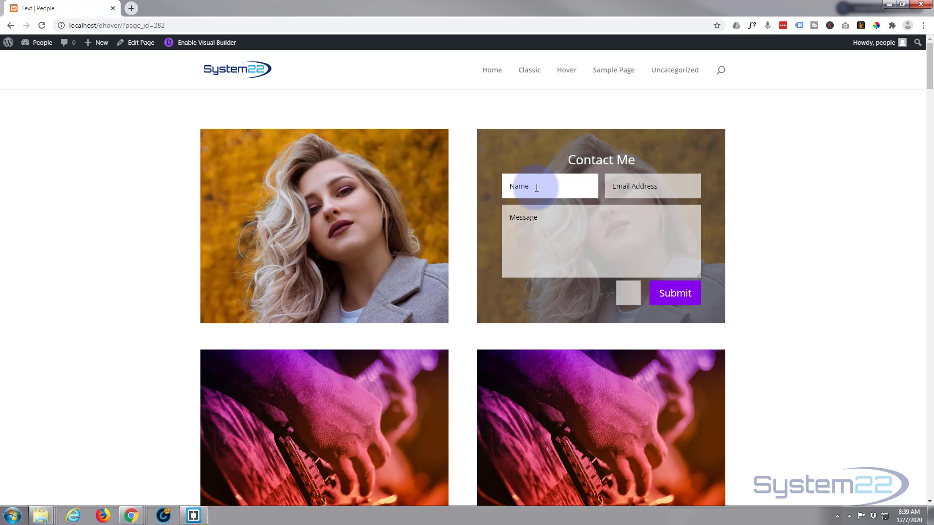
type("fb=1&PageSpeed=off")
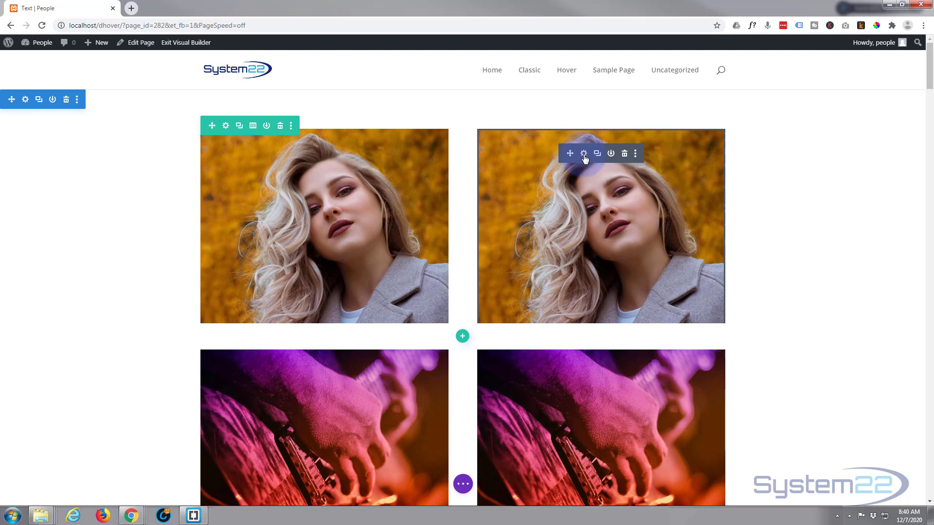
Step: Set the contact form's Captcha Text Color to white, preview the hover look, and save the module
left_click(584, 154)
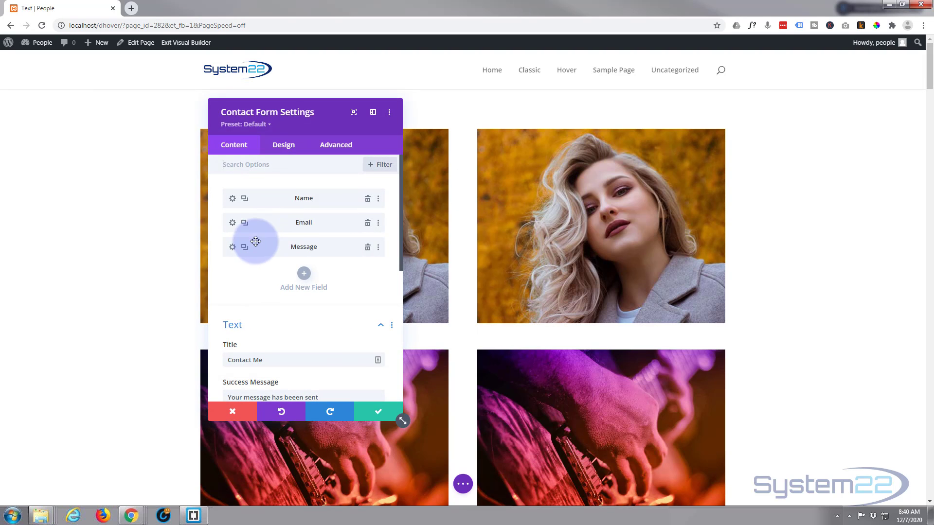
left_click(284, 145)
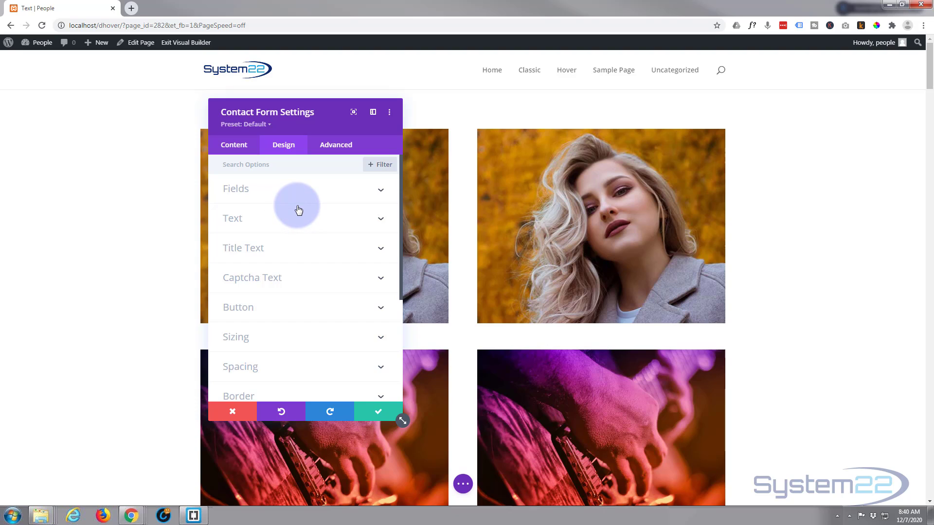
scroll(295, 210, "down", 2)
left_click(297, 189)
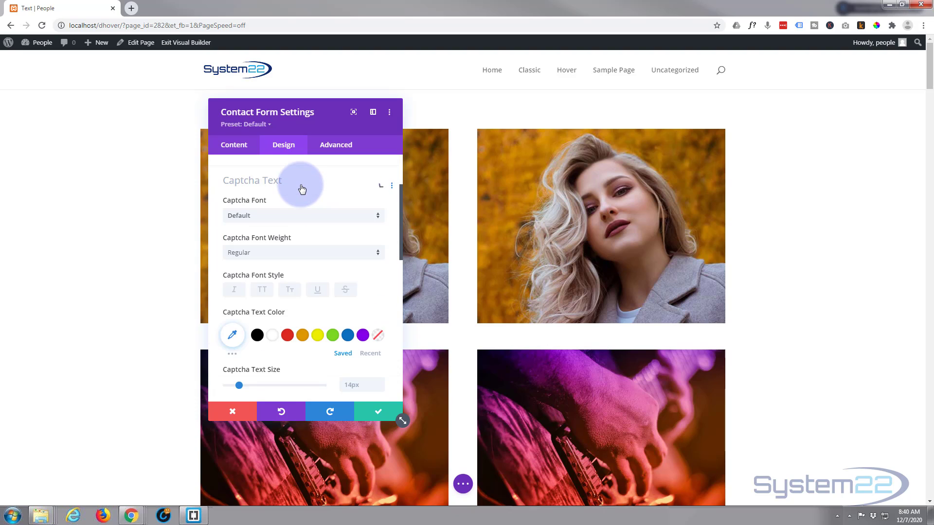
left_click(274, 325)
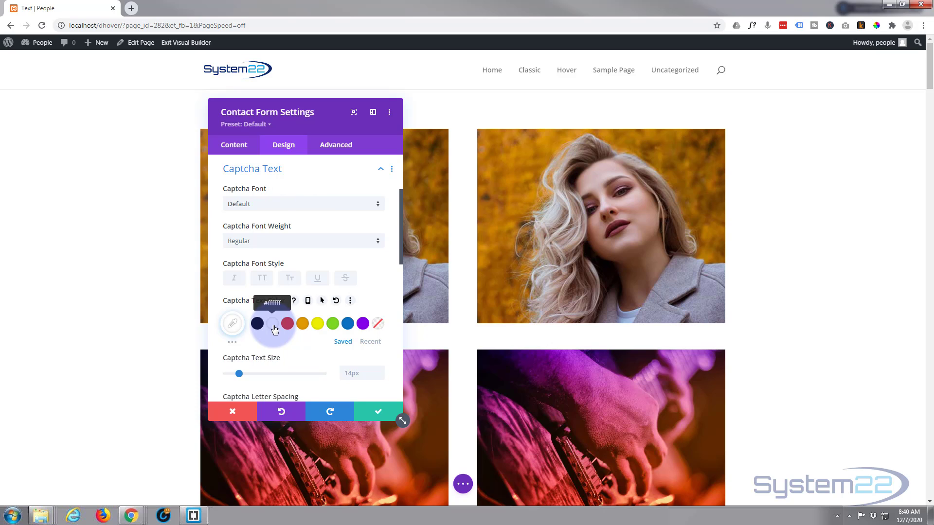
left_click(321, 300)
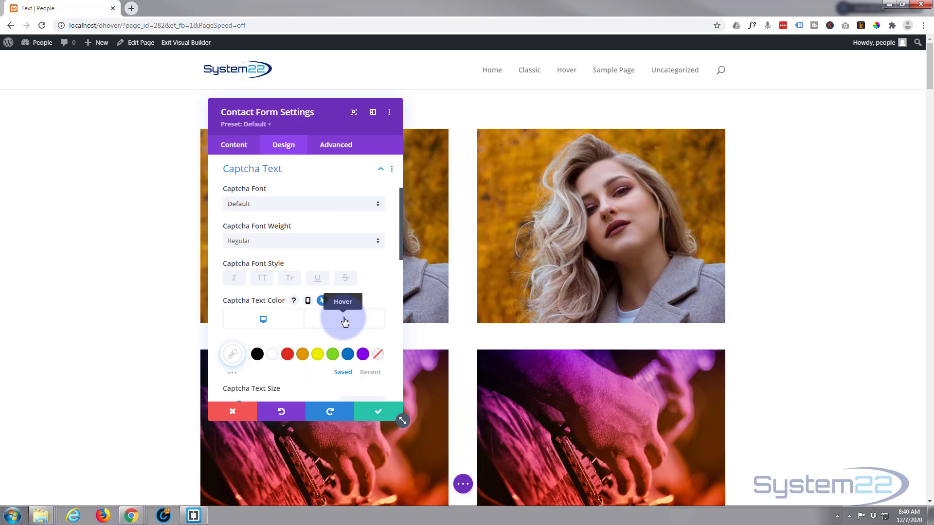
left_click(344, 321)
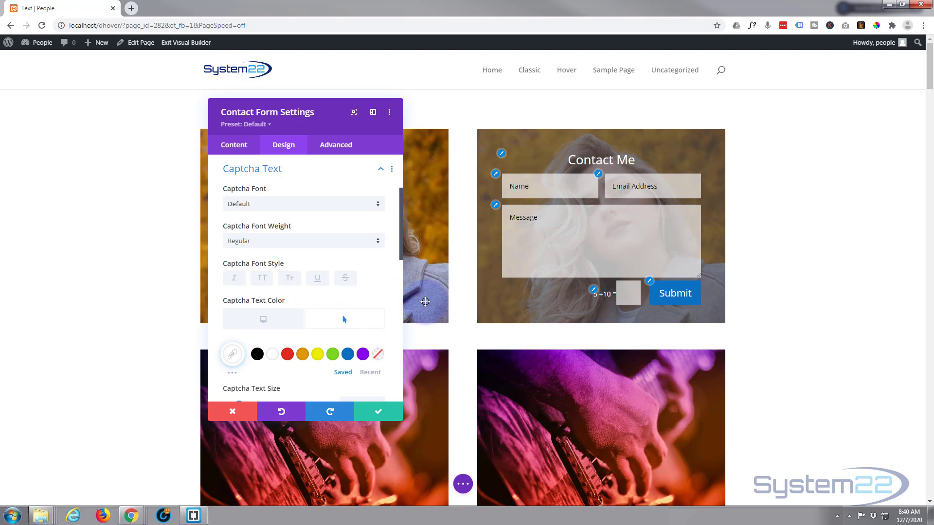
left_click(379, 417)
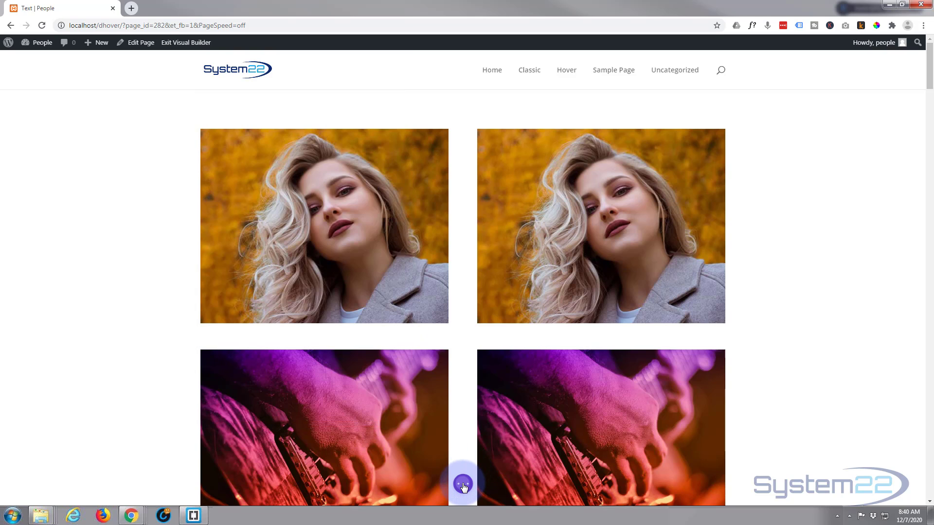
left_click(463, 485)
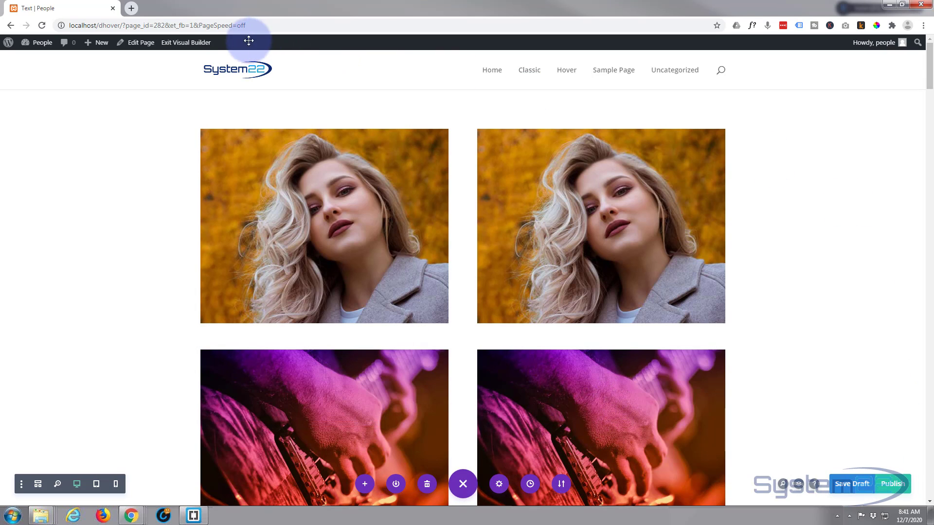
Step: Exit the Visual Builder and test the live form's Message field, Submit button and captcha box
left_click(191, 43)
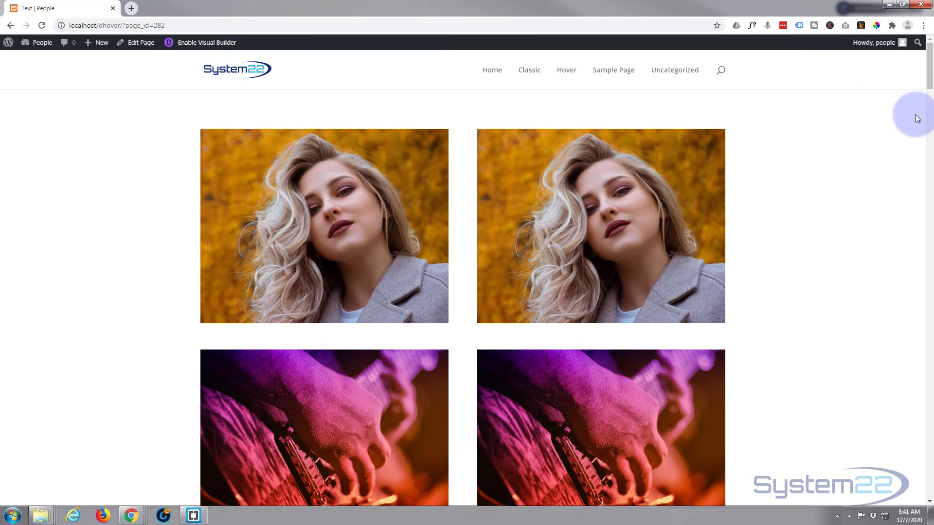
mouse_move(635, 207)
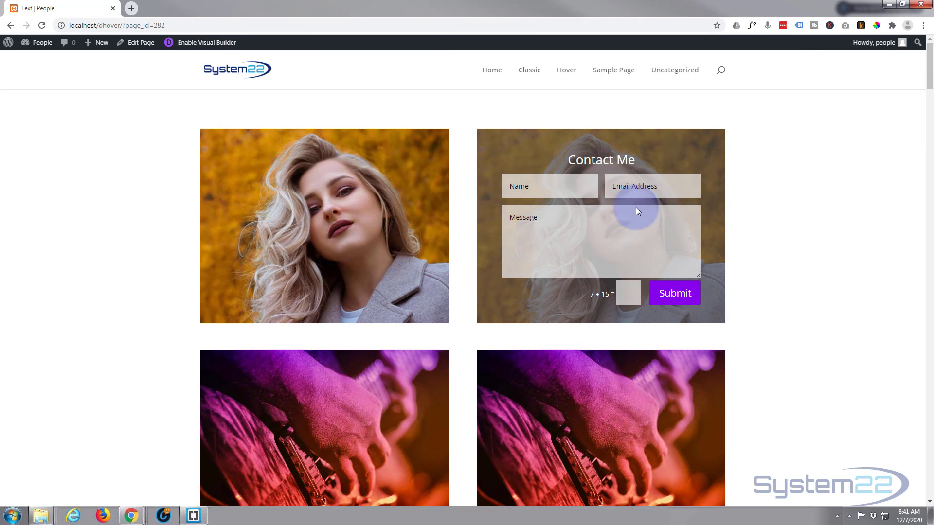
left_click(600, 231)
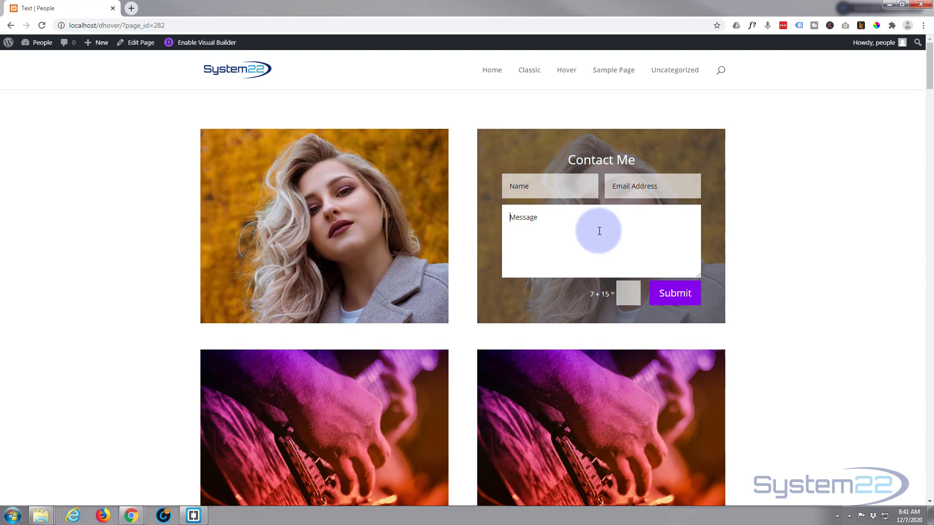
left_click(681, 292)
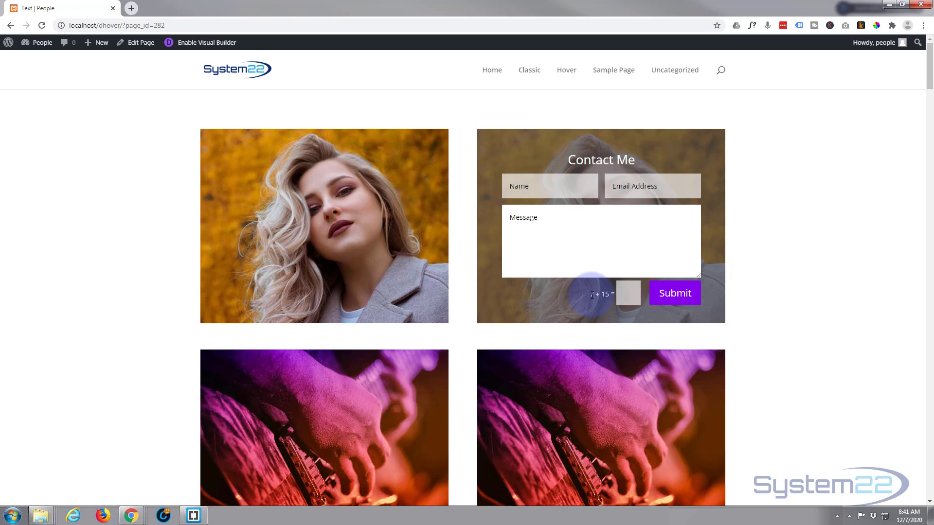
left_click(632, 292)
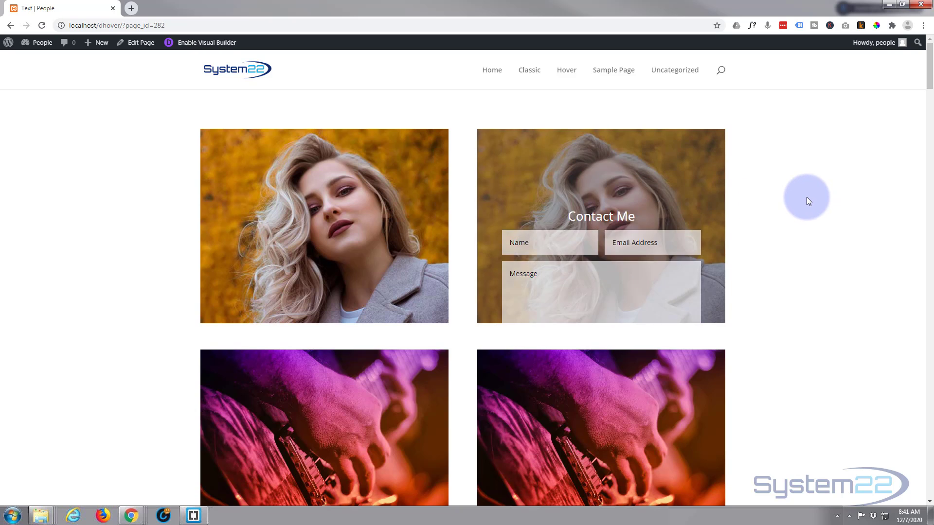
mouse_move(638, 217)
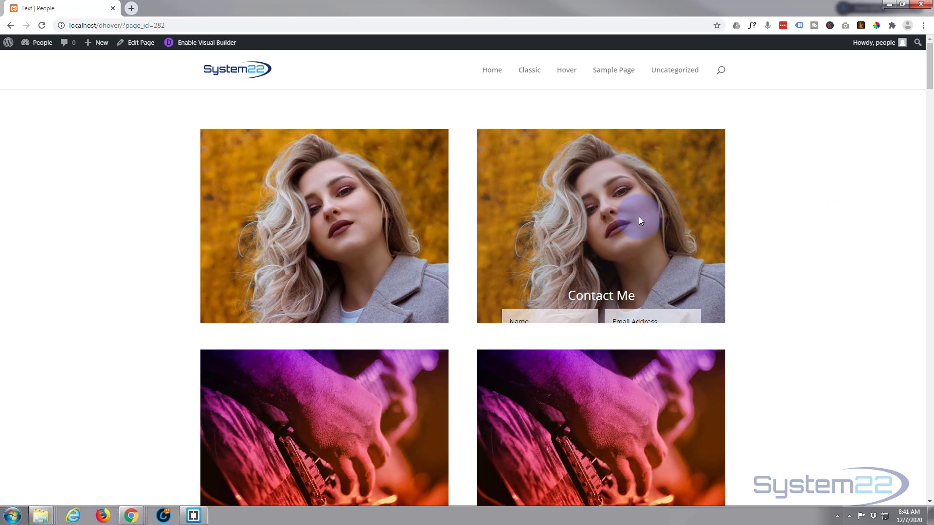